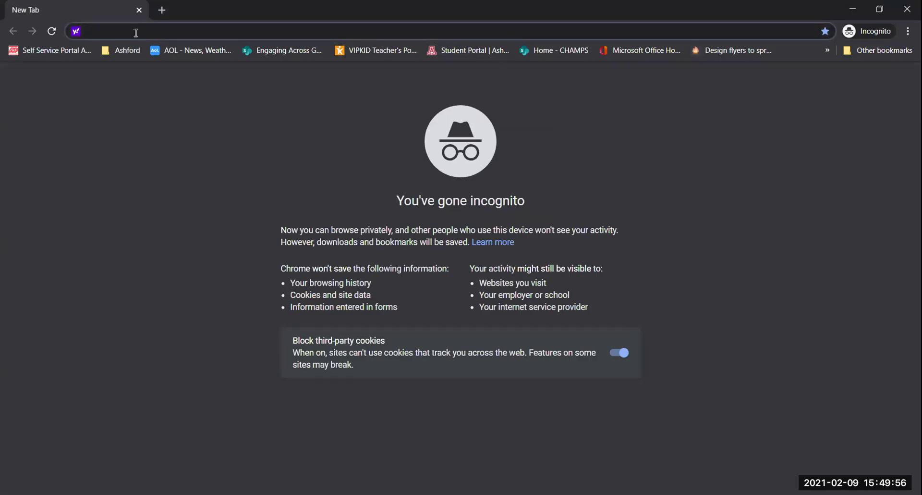
Step: Enter 'Champs.ash' in Chrome and go to the suggested champs.ashford.edu login page
type("Champs.")
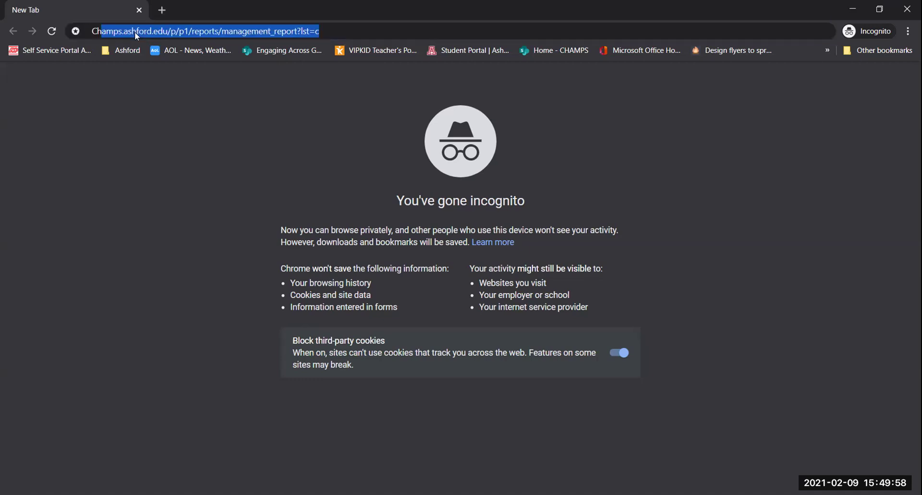
type("ash")
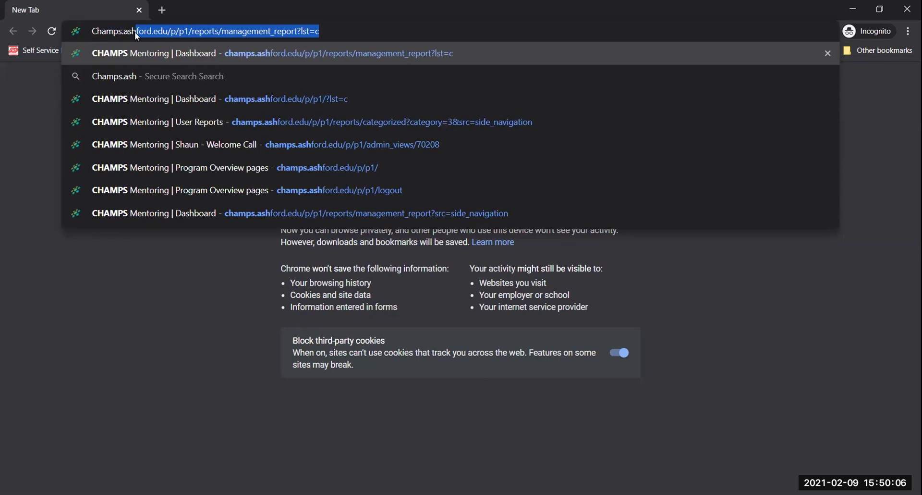
key("Return")
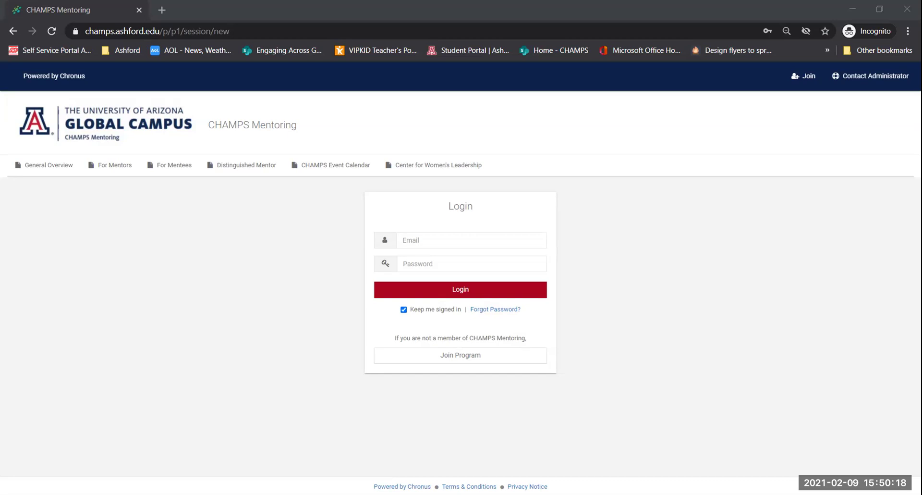
Step: Log in to the mentee account with Chrome's saved email and password
left_click(434, 239)
left_click(480, 269)
left_click(445, 261)
key("Down")
key("Return")
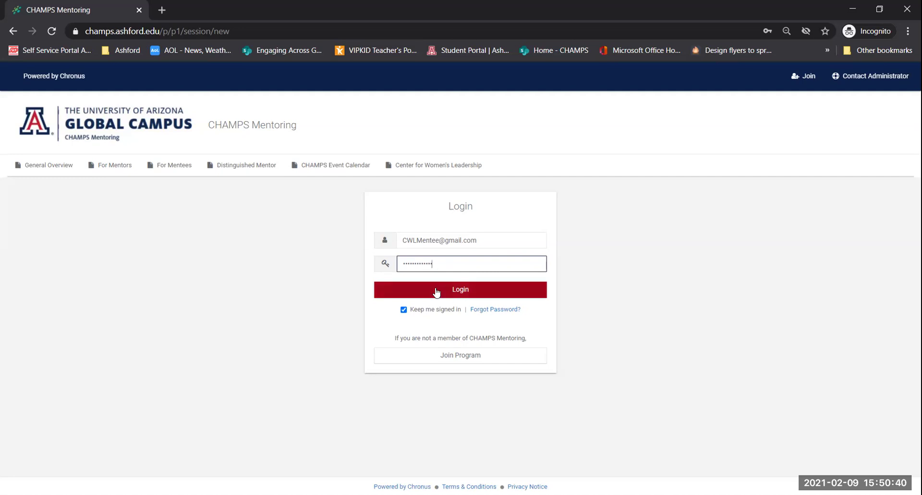
left_click(457, 290)
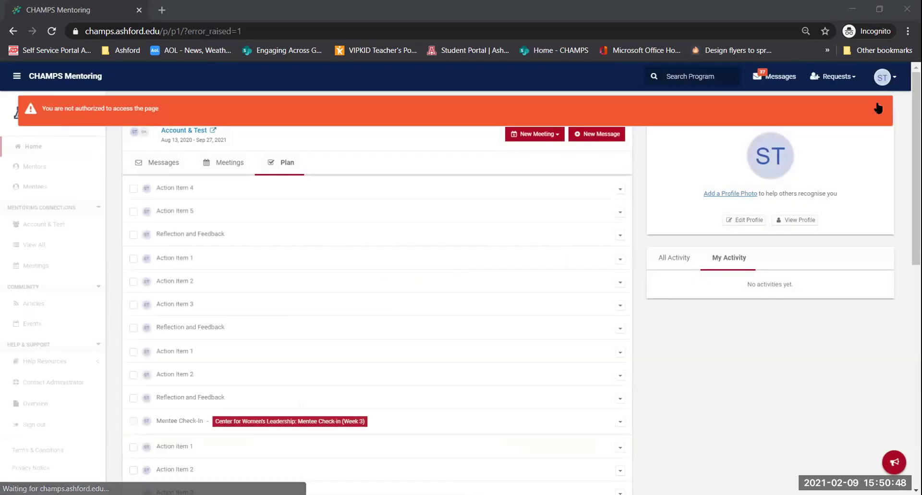
Step: Dismiss the not-authorized banner and look over the tasks, Help Resources and Community sections
left_click(876, 108)
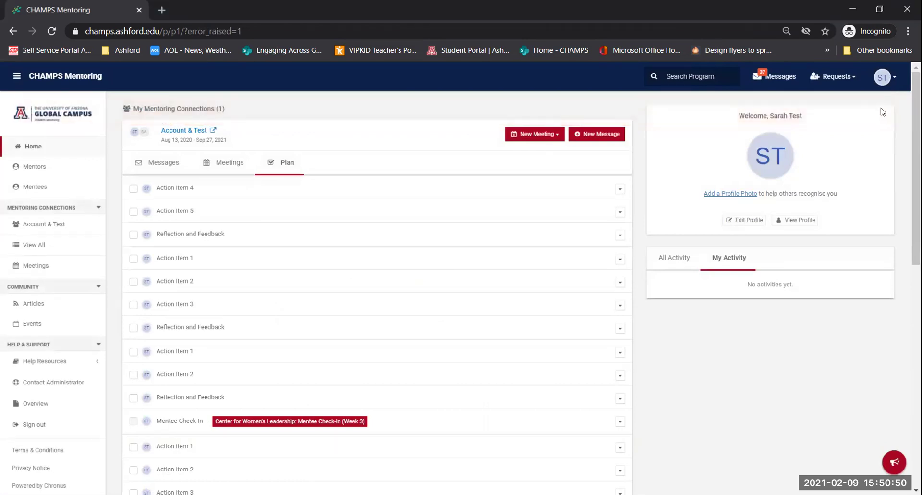
scroll(209, 225, "down", 10)
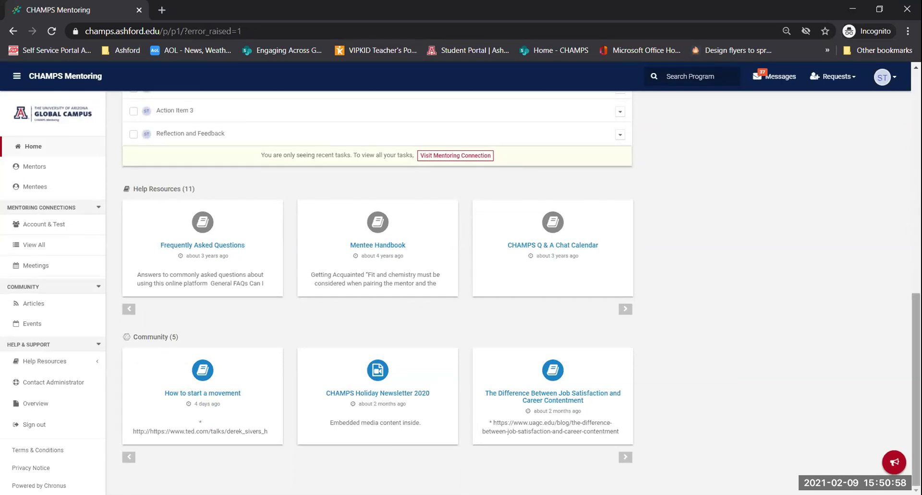
scroll(194, 317, "up", 10)
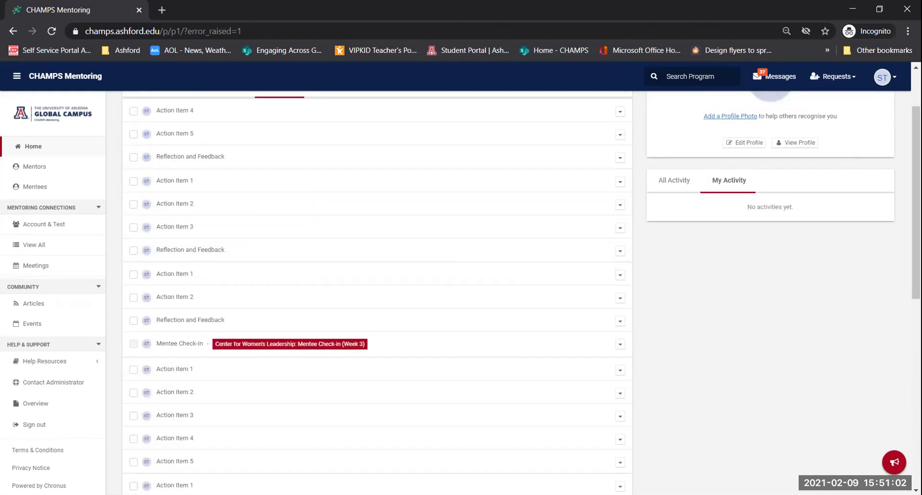
scroll(521, 292, "up", 2)
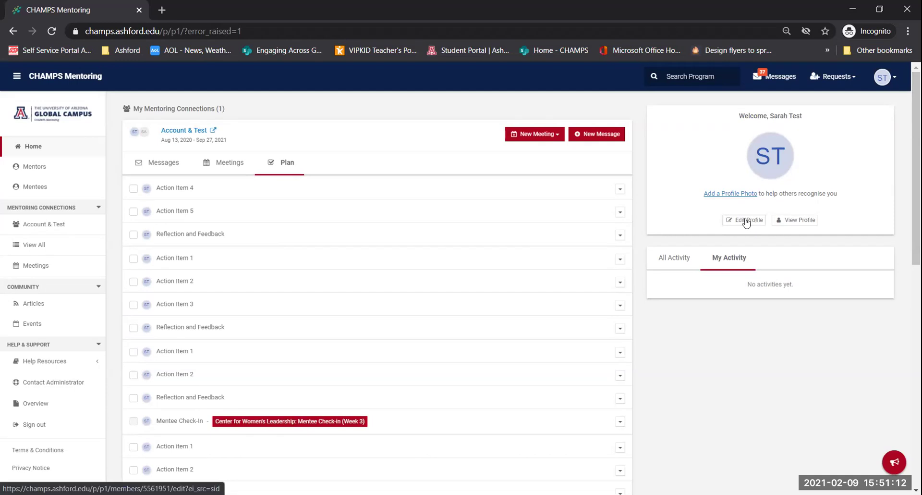
Step: Open the mentee's Edit Profile page and scroll down through its sections
left_click(748, 220)
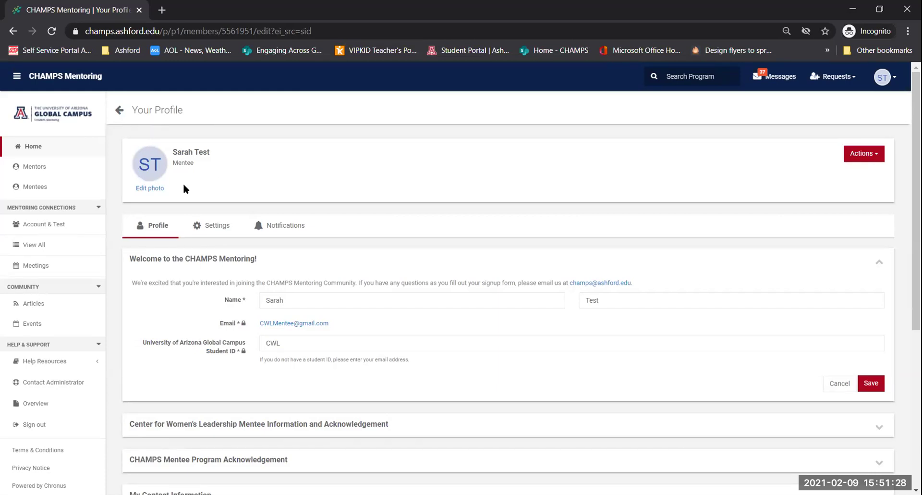
scroll(513, 282, "down", 2)
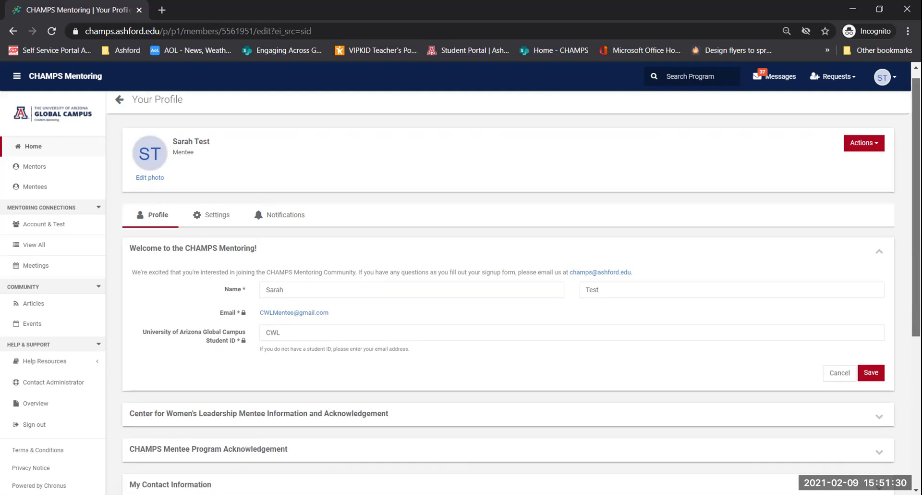
scroll(283, 320, "down", 1)
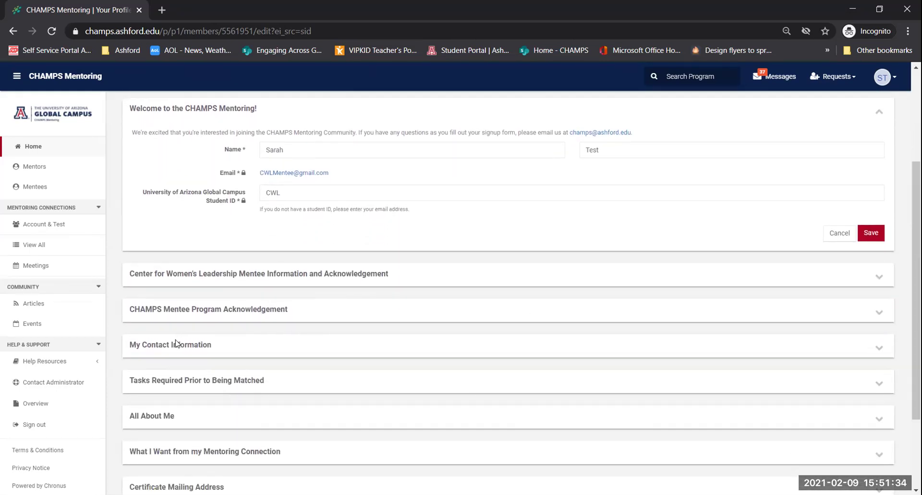
Step: Expand My Contact Information to show the phone number and PST time zone, then scroll further down
left_click(881, 353)
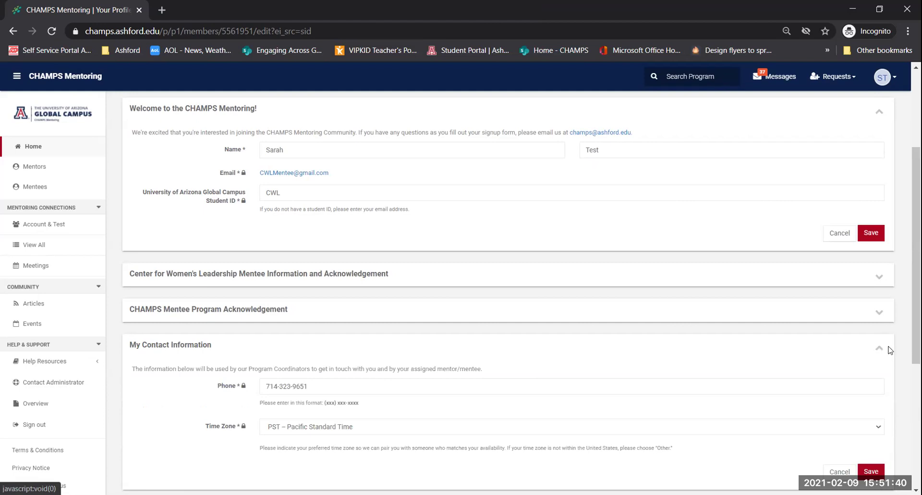
scroll(474, 364, "down", 2)
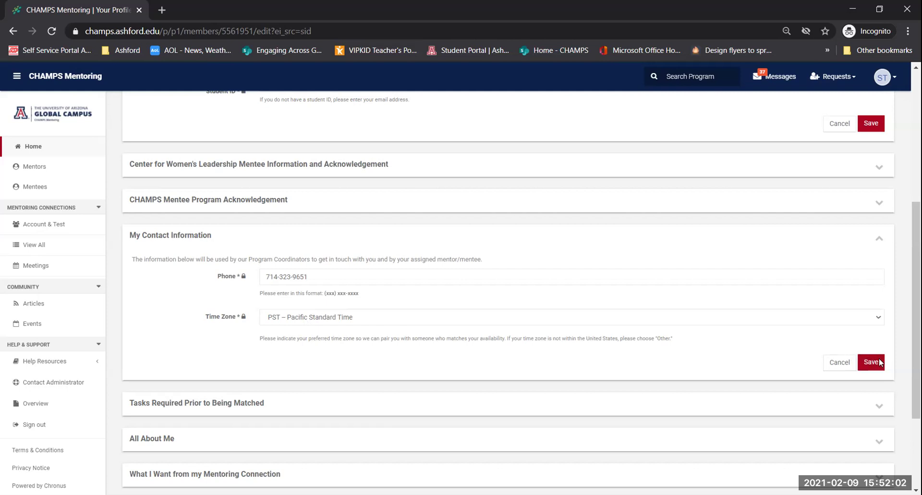
scroll(916, 350, "down", 1)
scroll(916, 350, "down", 2)
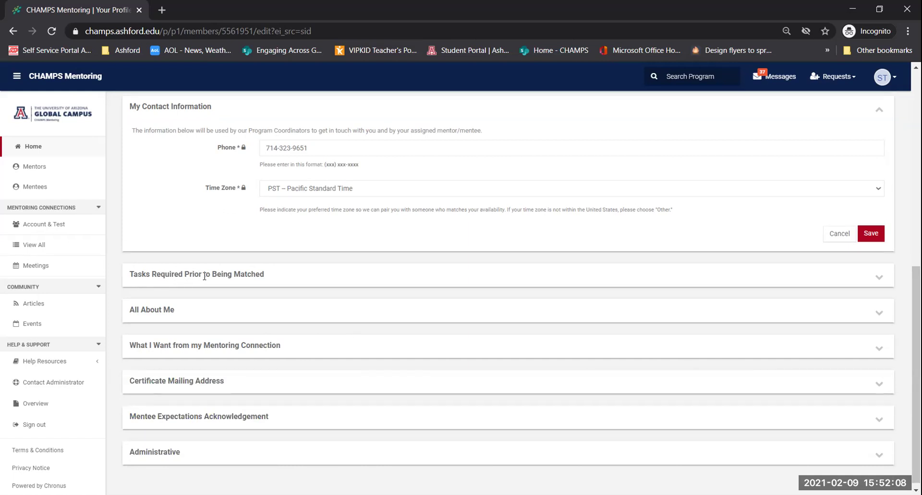
left_click(879, 279)
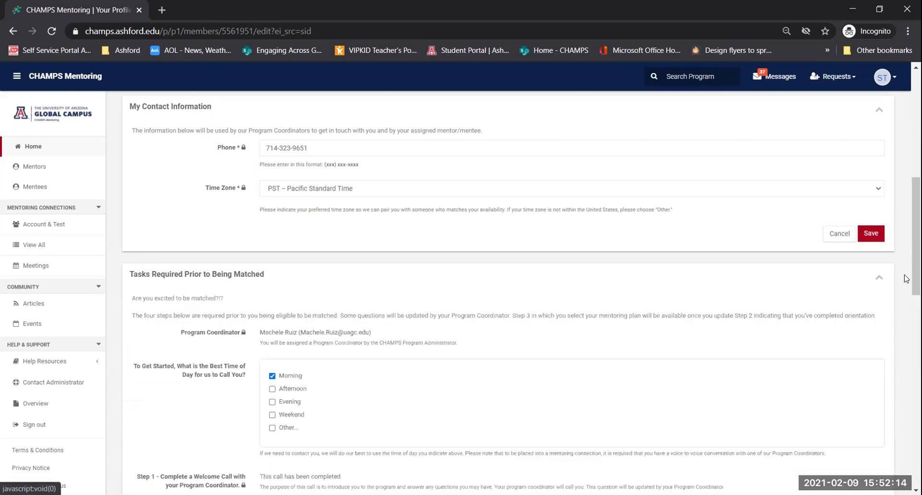
scroll(521, 291, "down", 3)
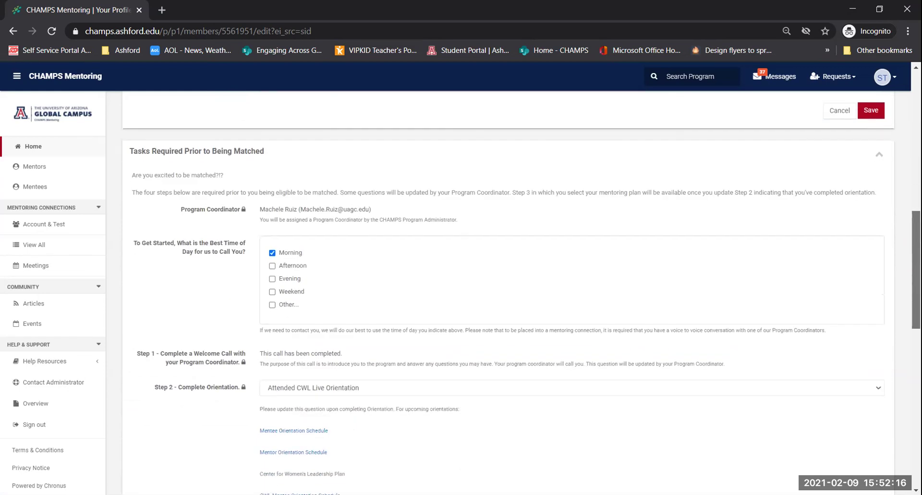
scroll(604, 211, "down", 1)
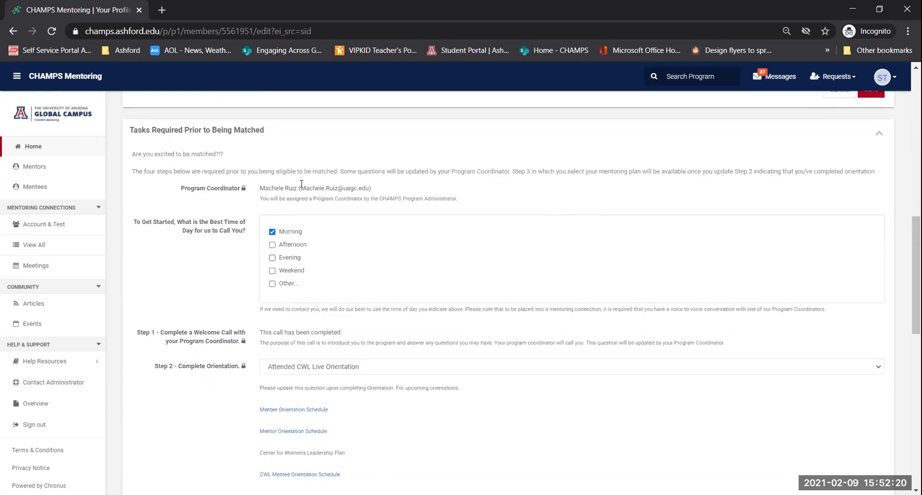
left_click_drag(299, 184, 377, 197)
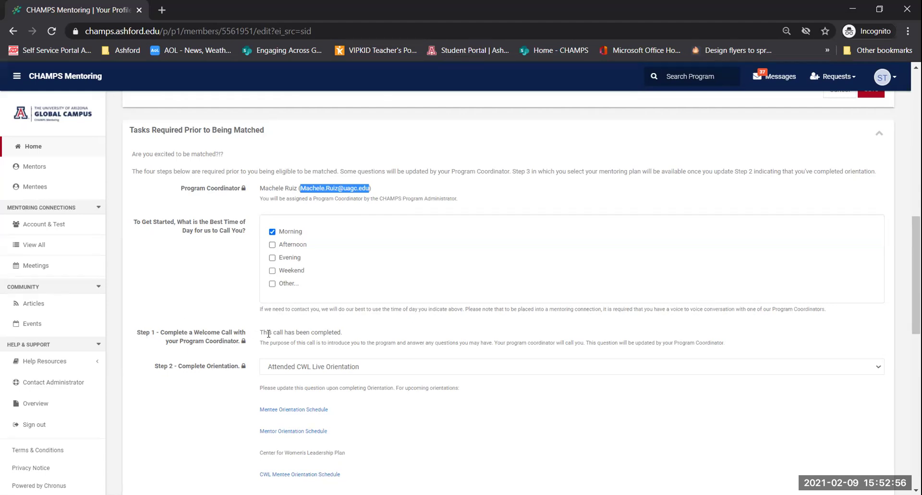
left_click_drag(916, 274, 916, 322)
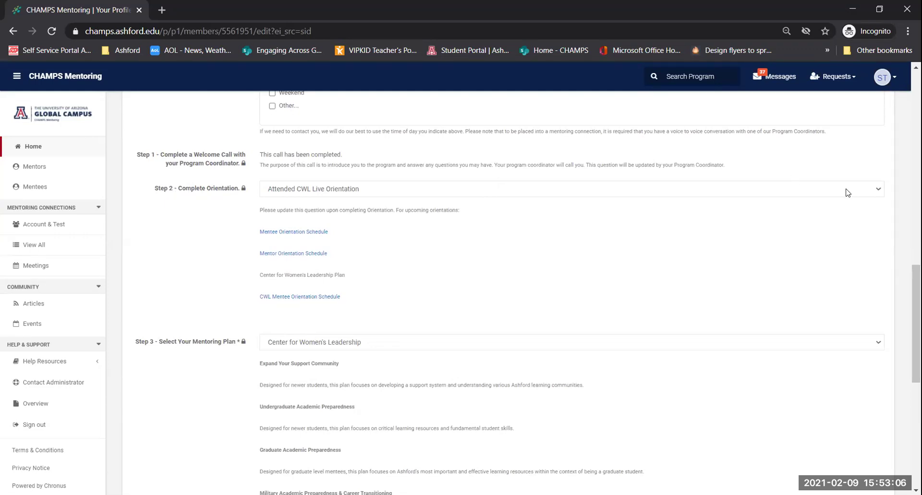
Step: Set orientation to Watched CWL Recorded Orientation Video and show the Step 3 plan choices
left_click(878, 190)
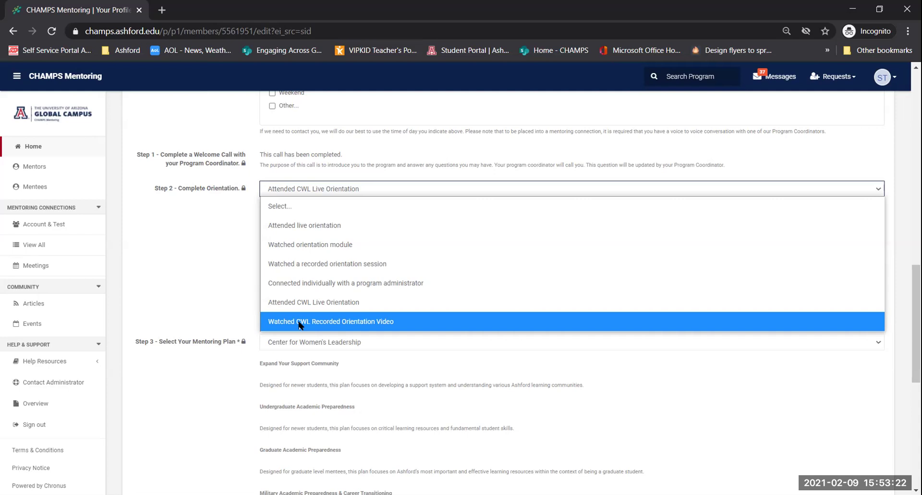
left_click(375, 325)
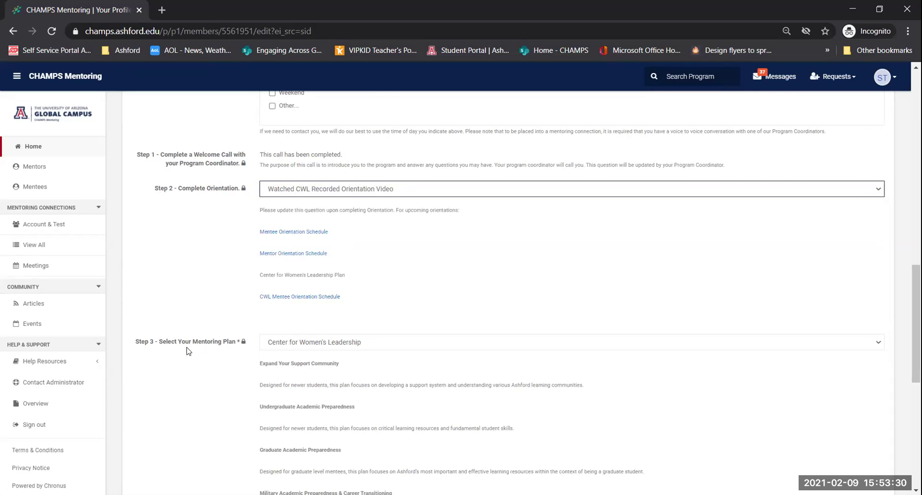
left_click(880, 342)
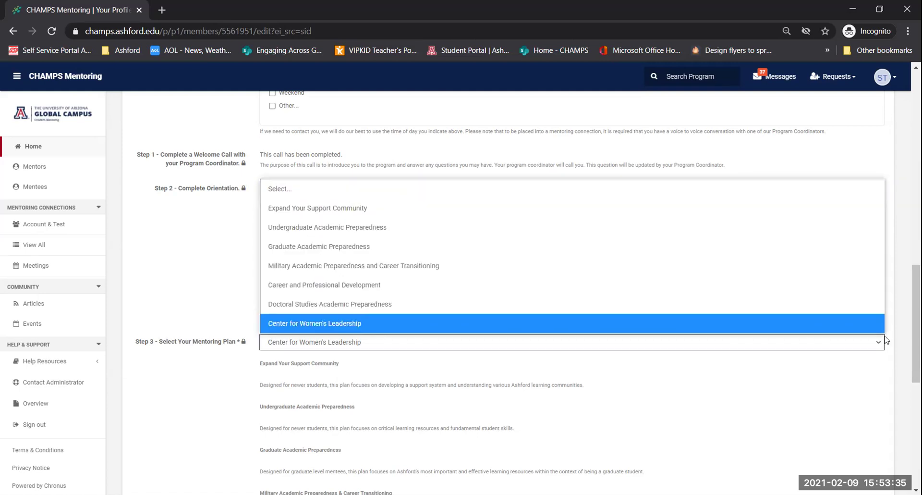
Step: Confirm Center for Women's Leadership as the Step 3 plan and scroll past Step 4
left_click(321, 323)
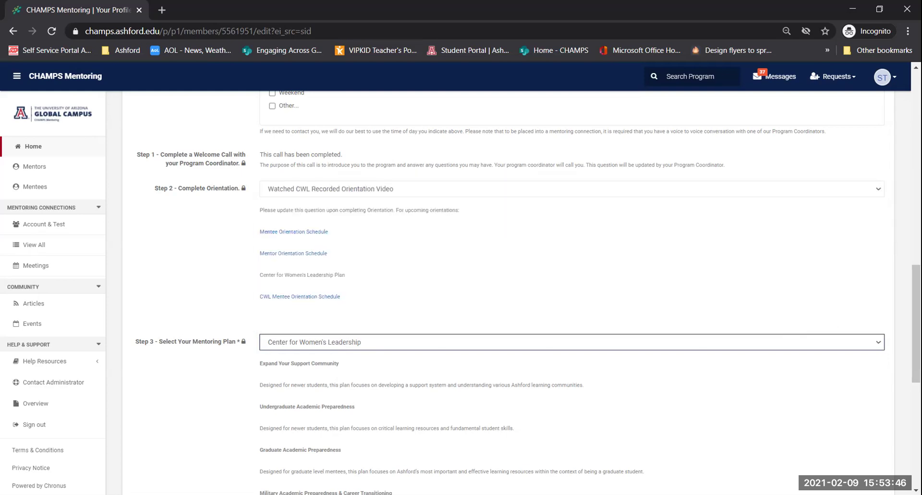
left_click_drag(916, 322, 916, 389)
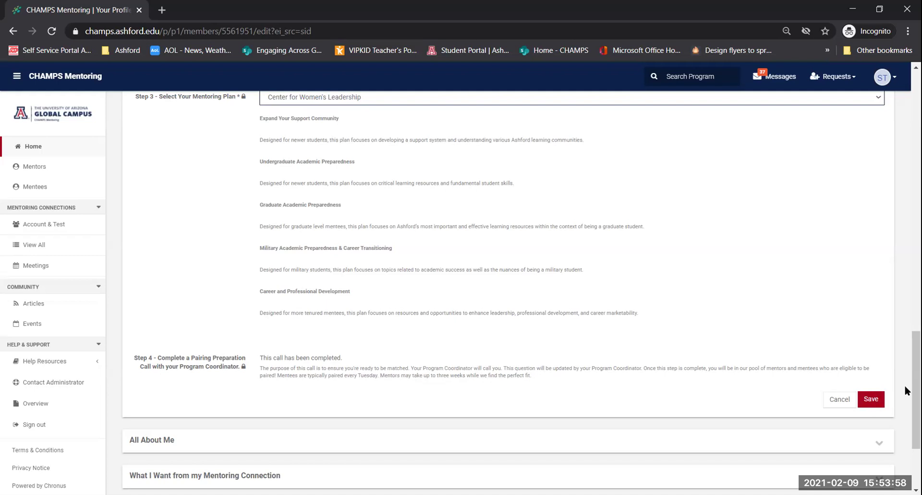
scroll(915, 389, "down", 3)
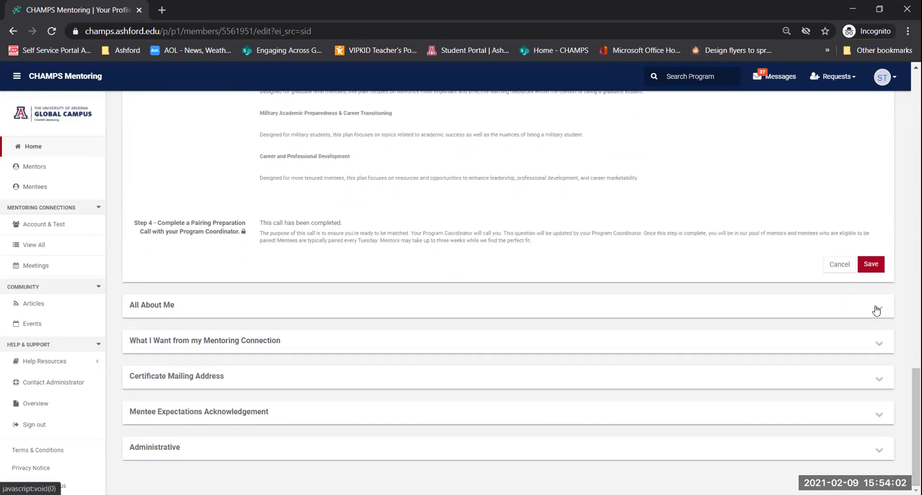
Step: Expand All About Me, check the bio and Undergraduate degree level, and save it
left_click(879, 313)
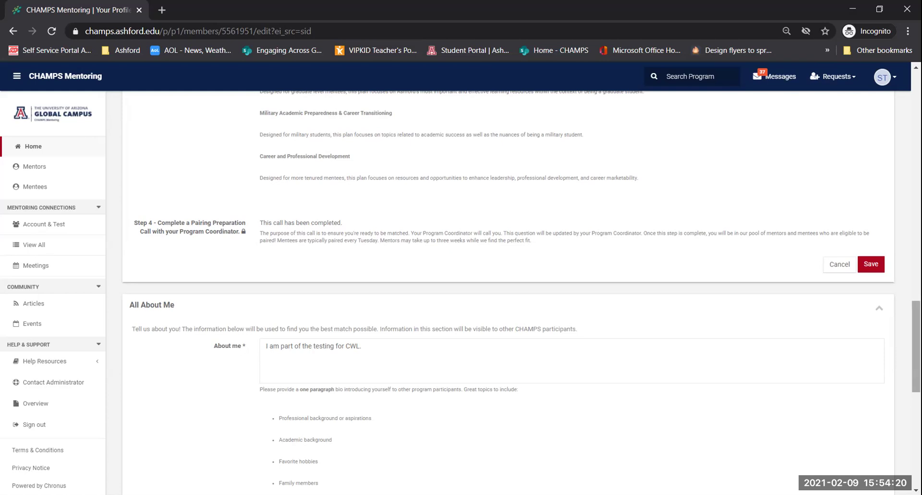
scroll(916, 345, "down", 1)
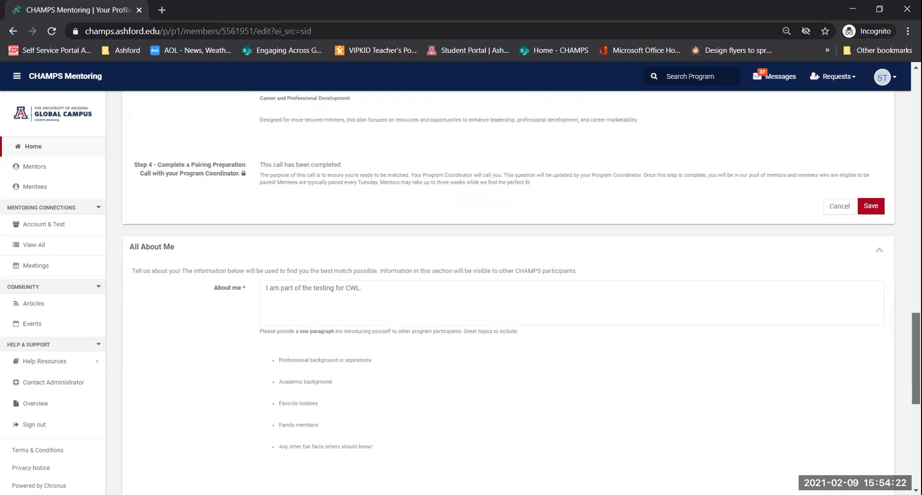
scroll(523, 293, "down", 4)
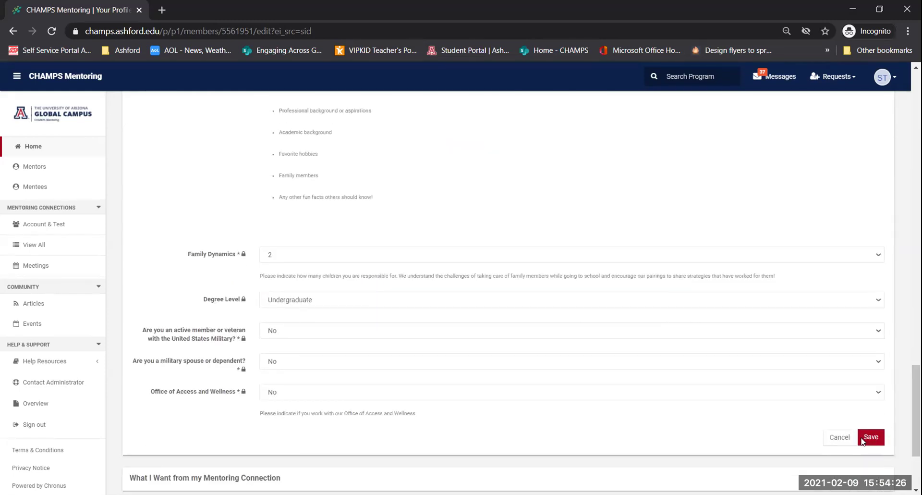
left_click(871, 440)
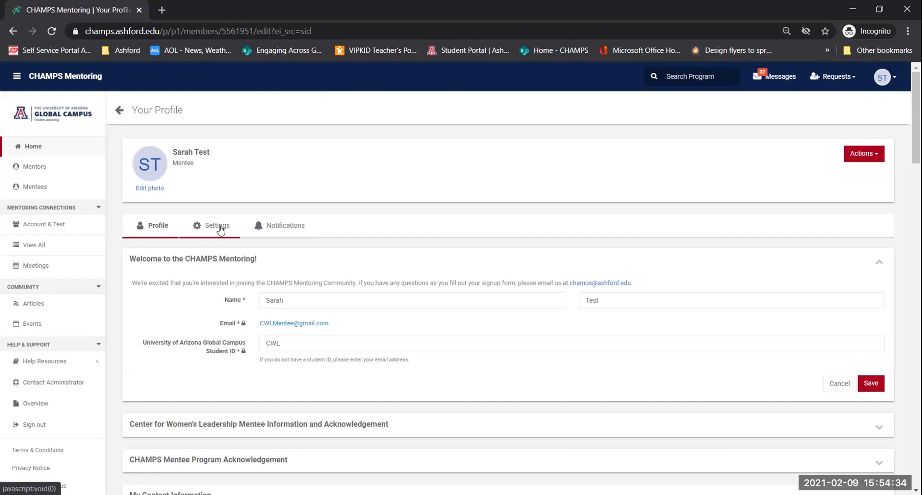
Step: Switch the profile page to its Settings tab
left_click(215, 230)
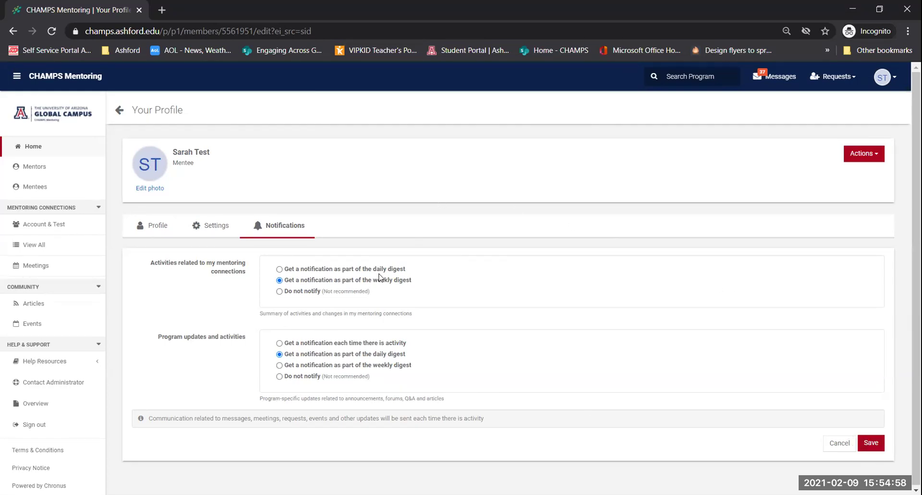
Step: Open the CHAMPS - Quick Start Guide PDF from the sidebar's Help Resources list
left_click(41, 364)
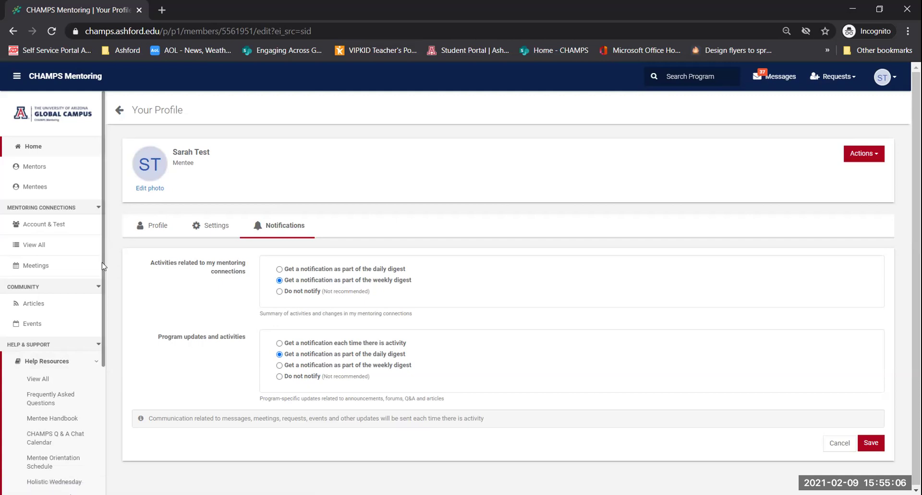
left_click_drag(105, 263, 135, 393)
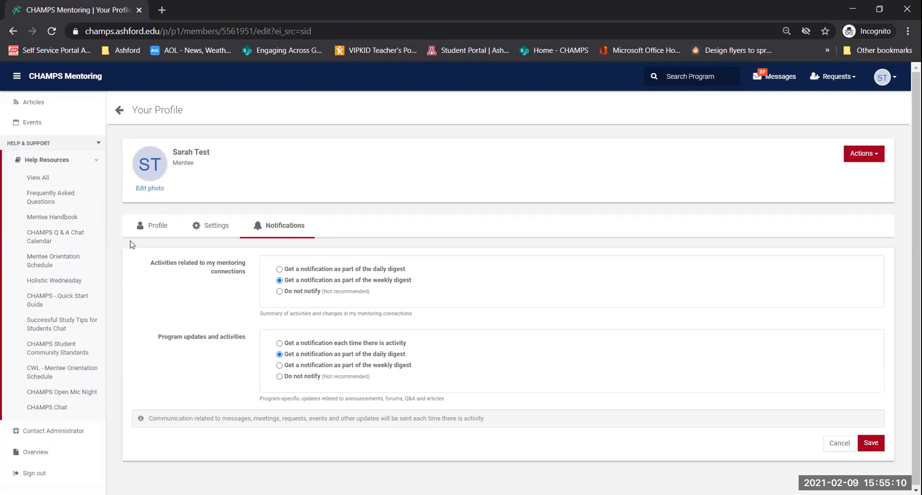
left_click(40, 298)
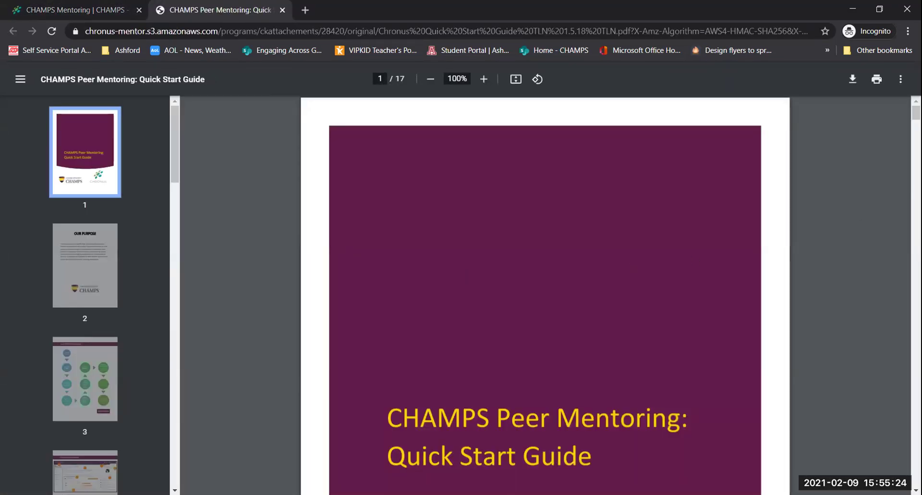
Step: Scroll to the Quick Start Guide's Overview: Navigation page and highlight the My Mentoring Connections item
scroll(545, 295, "down", 9)
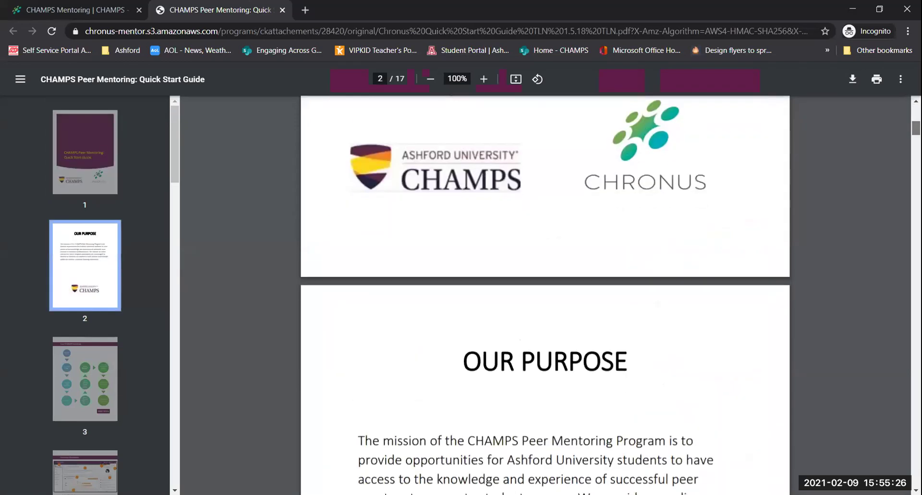
scroll(545, 295, "down", 20)
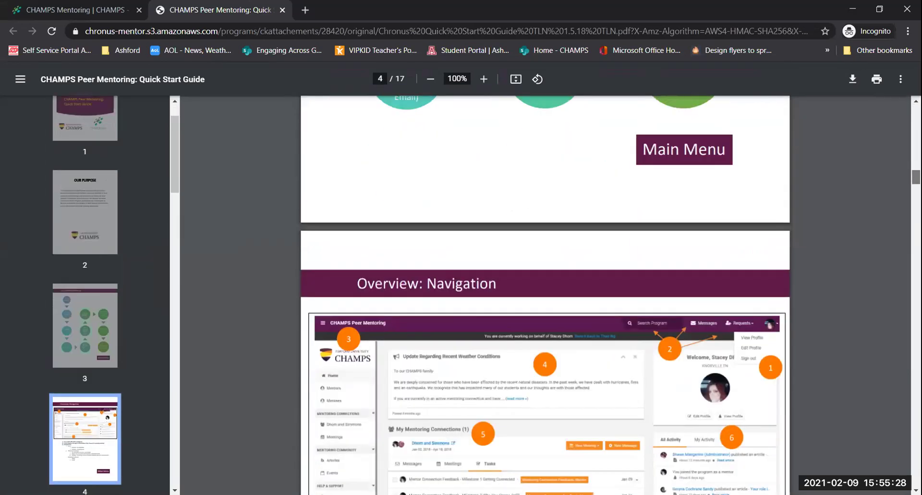
scroll(545, 295, "down", 4)
scroll(545, 295, "up", 1)
scroll(545, 295, "down", 1)
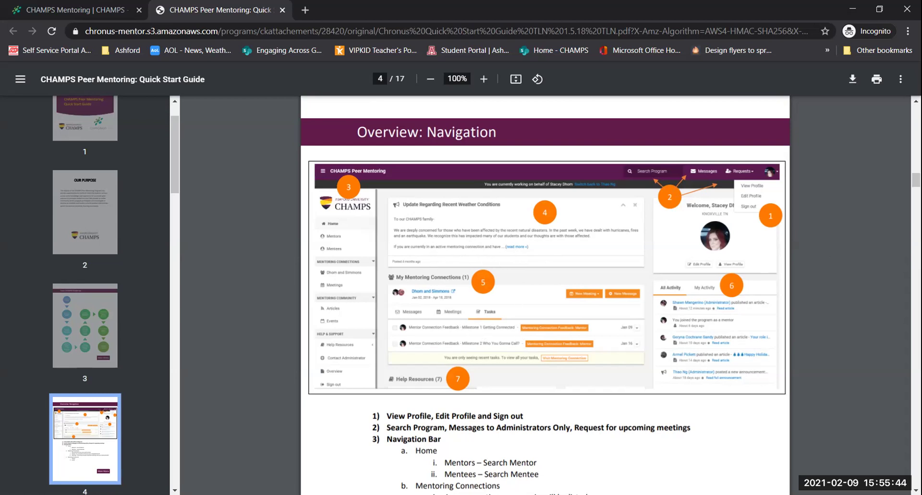
scroll(916, 180, "down", 12)
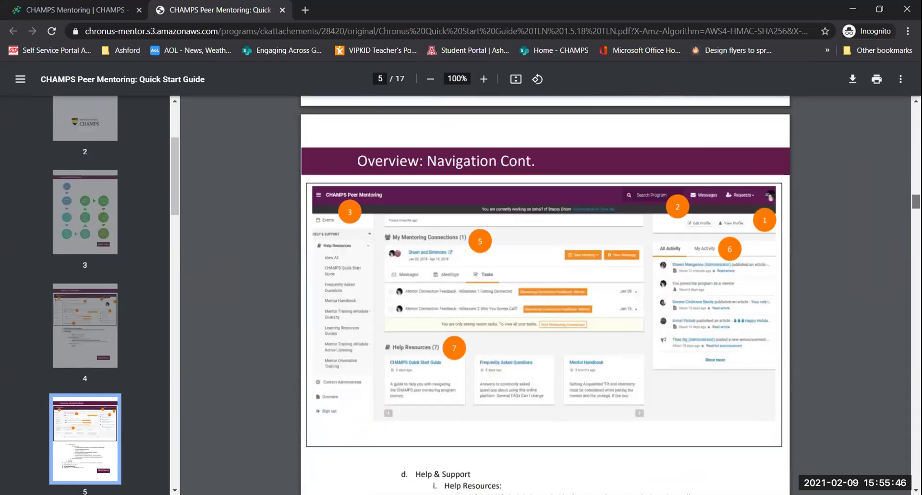
scroll(441, 376, "down", 5)
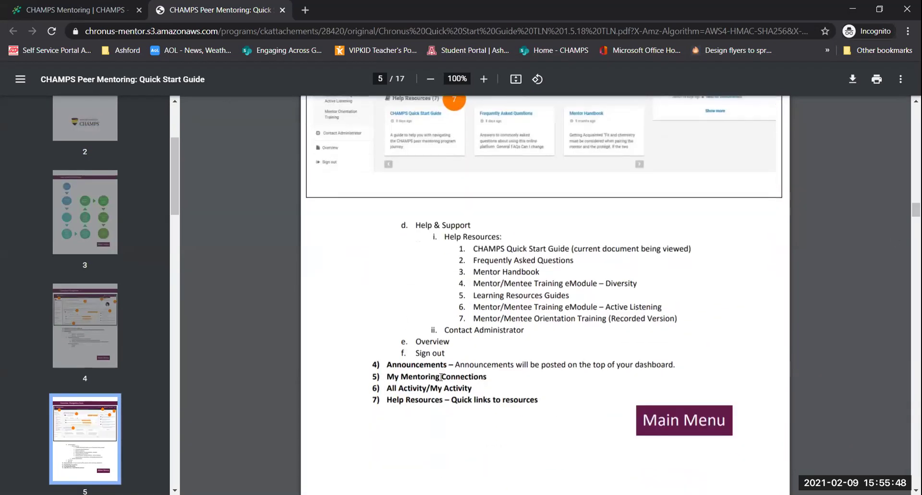
left_click_drag(385, 377, 489, 376)
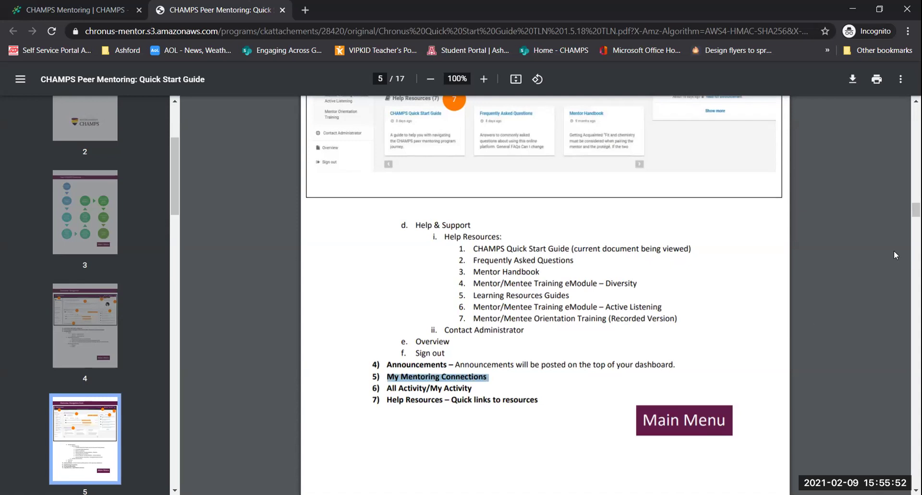
Step: Highlight the search, messages and requests item, then continue to page 5 on Help & Support
scroll(545, 294, "down", 5)
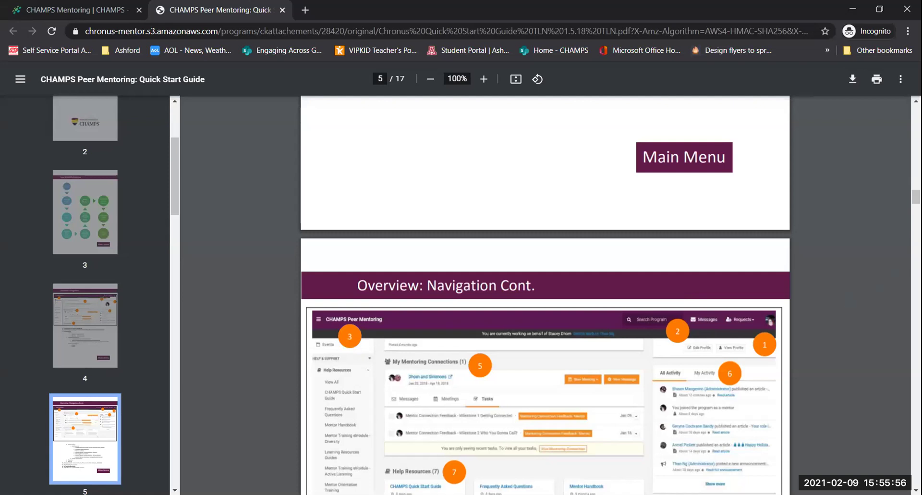
scroll(545, 294, "up", 4)
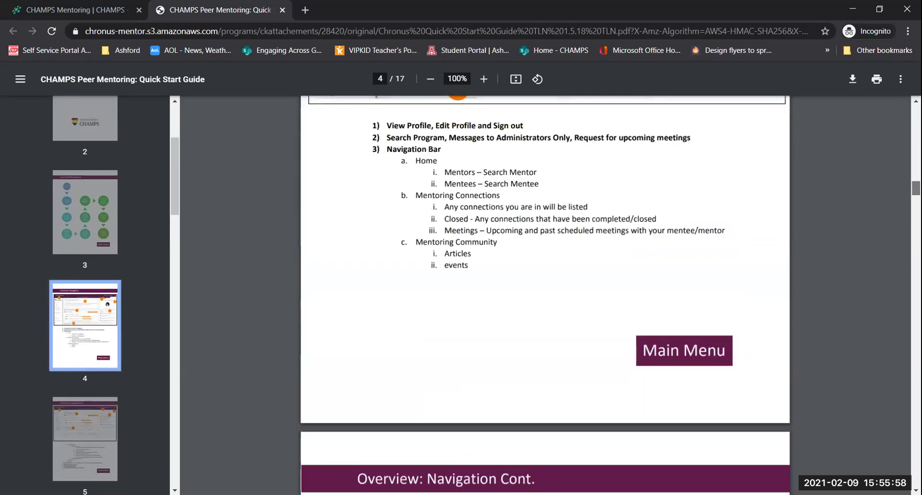
scroll(387, 372, "up", 4)
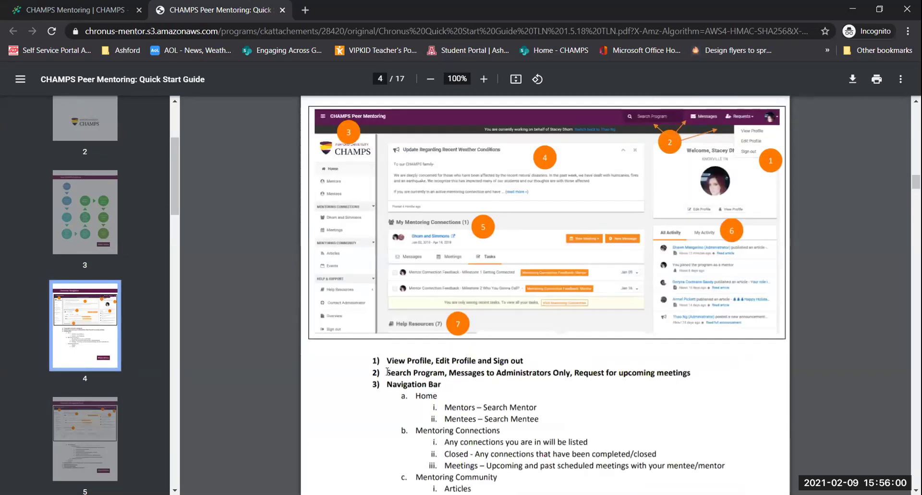
left_click_drag(387, 372, 692, 371)
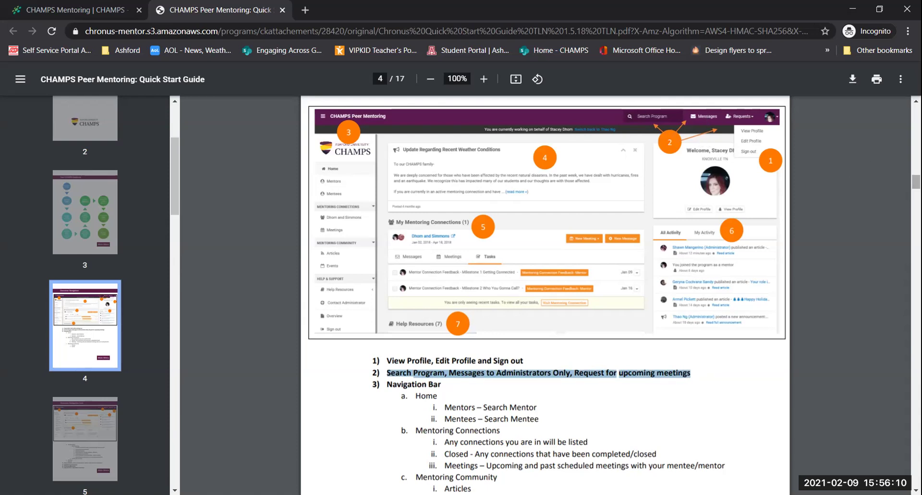
scroll(545, 293, "down", 20)
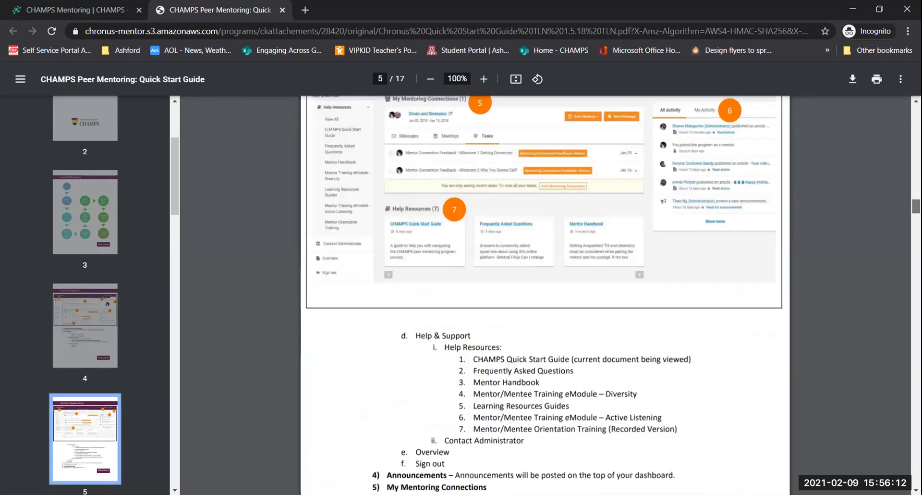
scroll(545, 293, "down", 9)
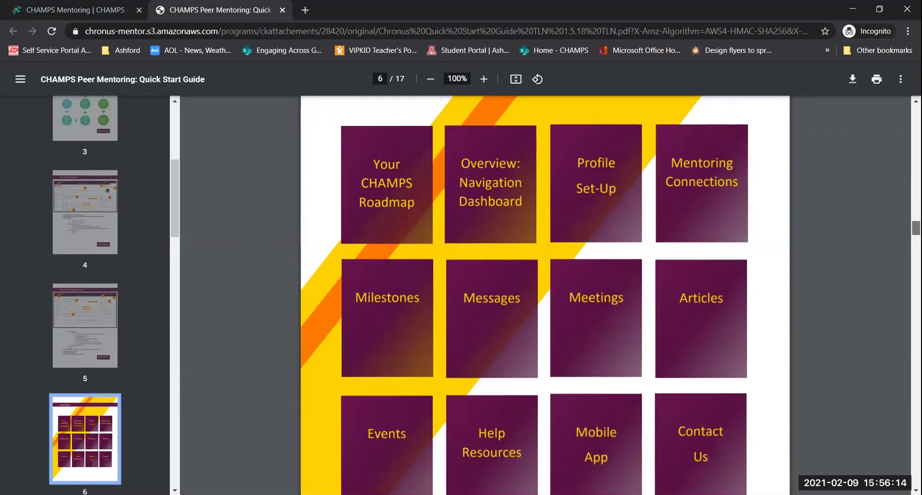
scroll(610, 295, "down", 1)
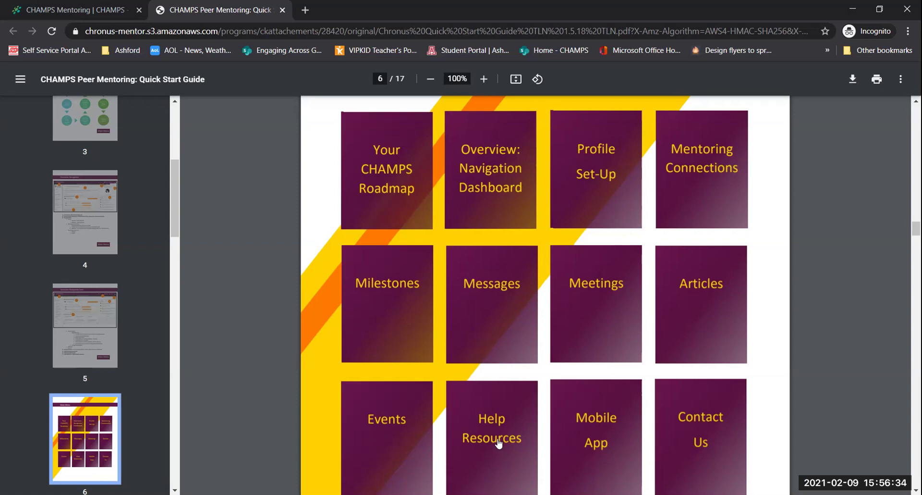
Step: Jump to the Mobile App page (16 of 17) and highlight champs.ashford.edu in step 2
left_click(597, 434)
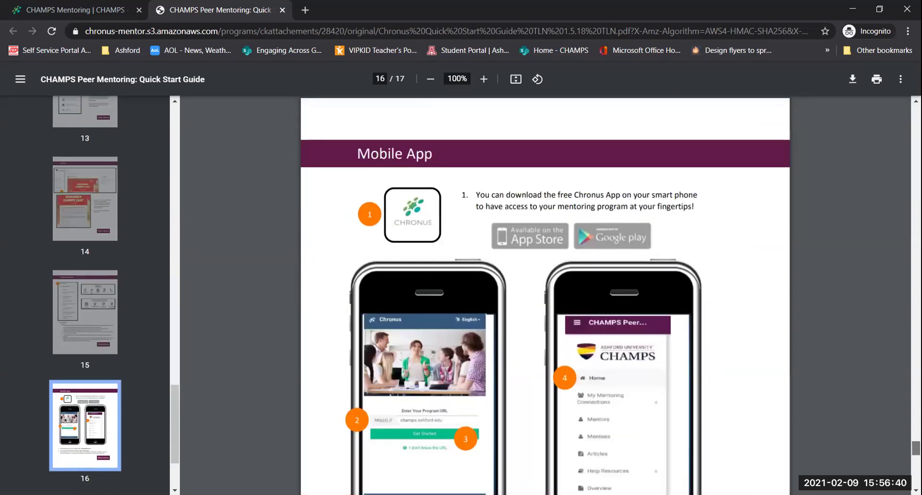
scroll(545, 295, "down", 1)
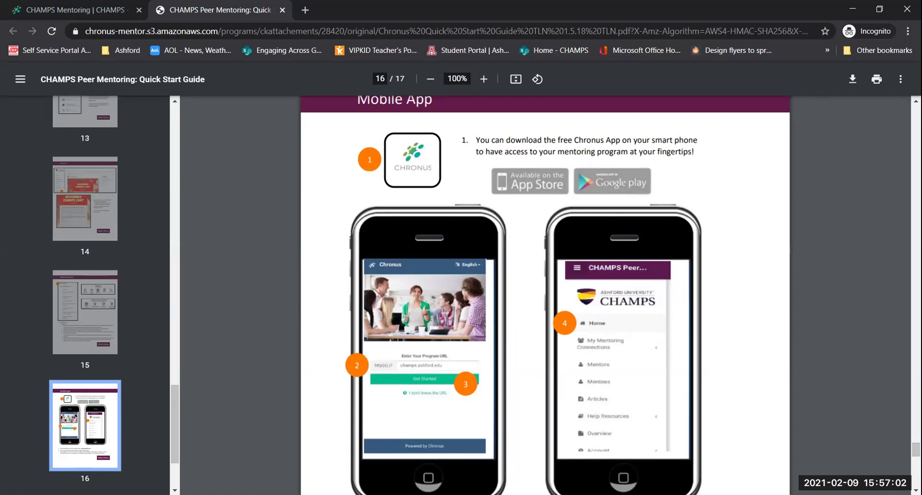
scroll(545, 289, "down", 3)
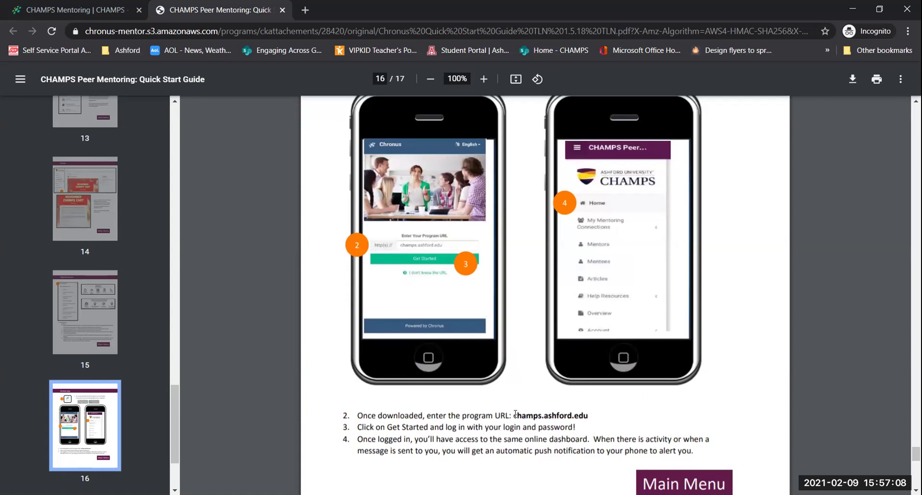
left_click_drag(514, 413, 606, 413)
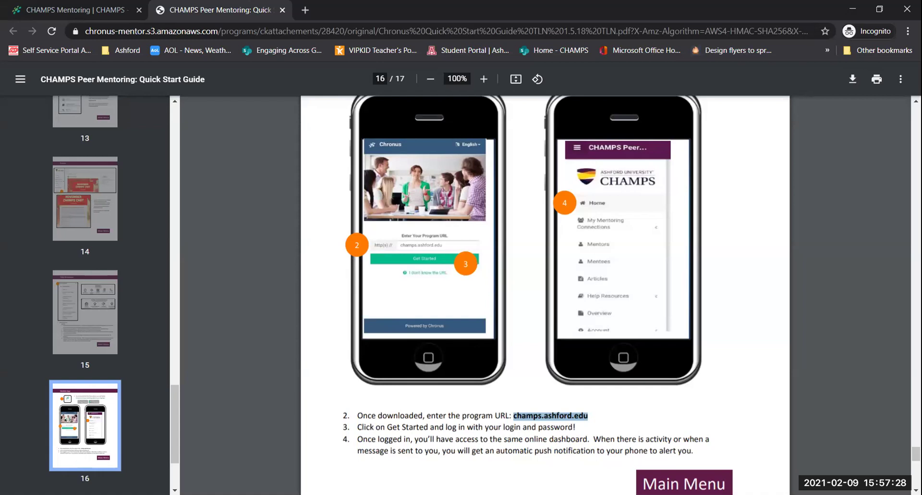
Step: Return to the guide's Main Menu, then go back to the CHAMPS Mentoring Quick Start Guide resource page
left_click(677, 482)
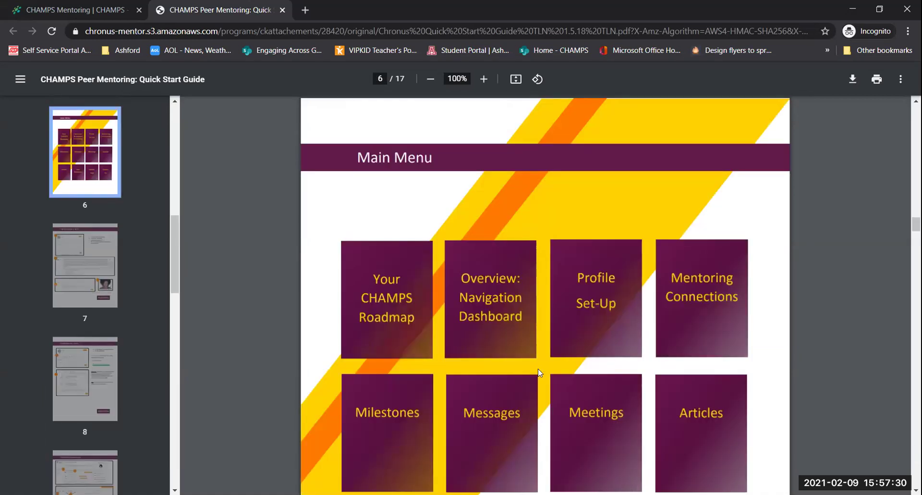
left_click(76, 10)
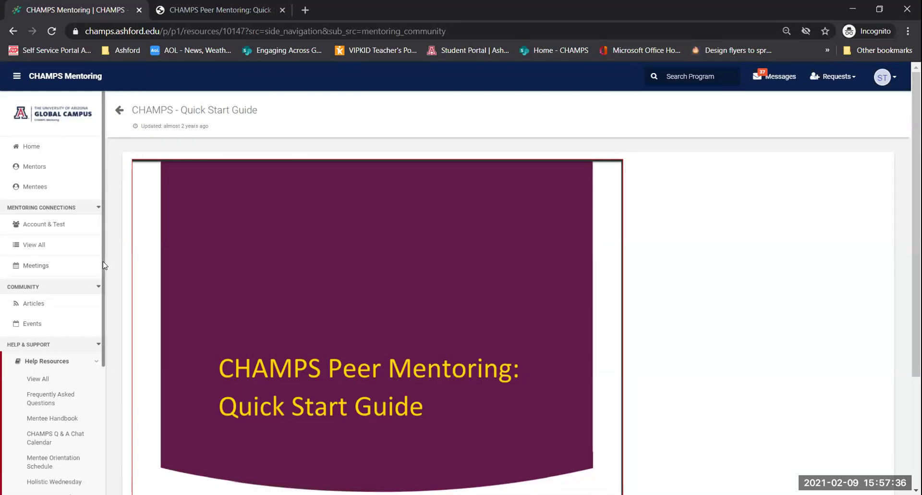
left_click_drag(101, 260, 123, 422)
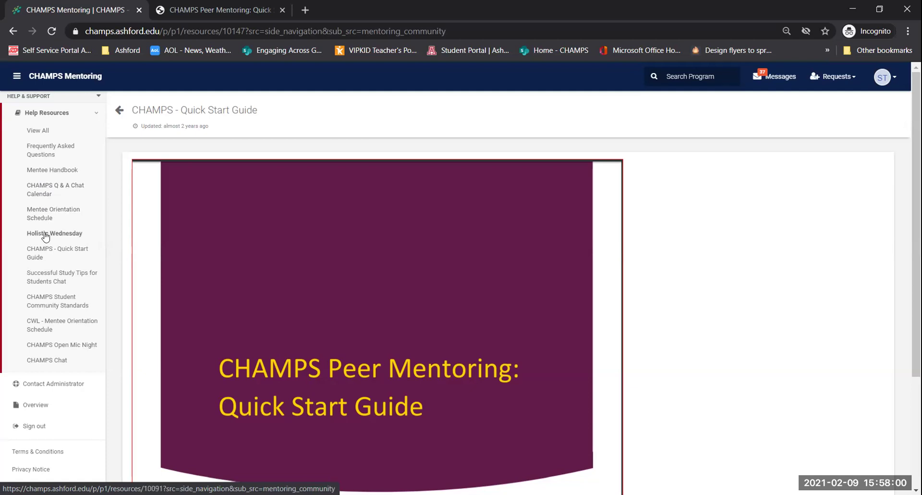
Step: View all Help Resources, browse page 2 (items 11–19 of 19), then return to Home
left_click(37, 133)
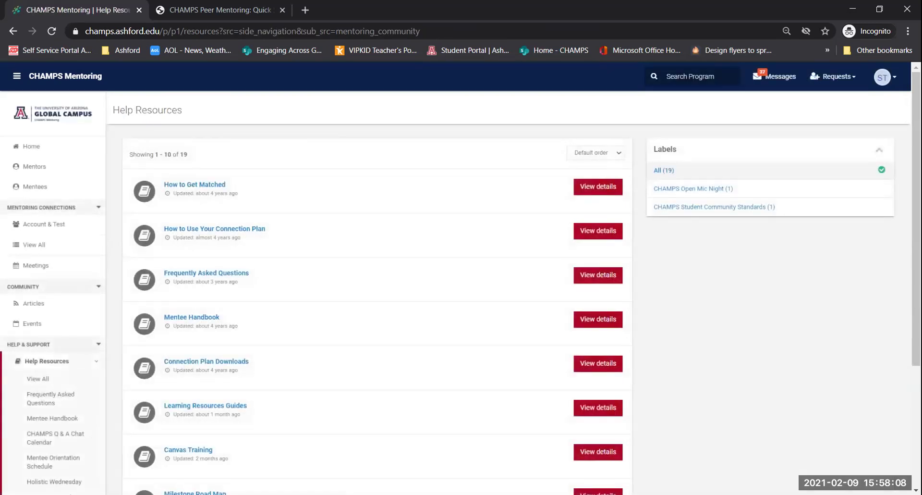
scroll(508, 288, "down", 2)
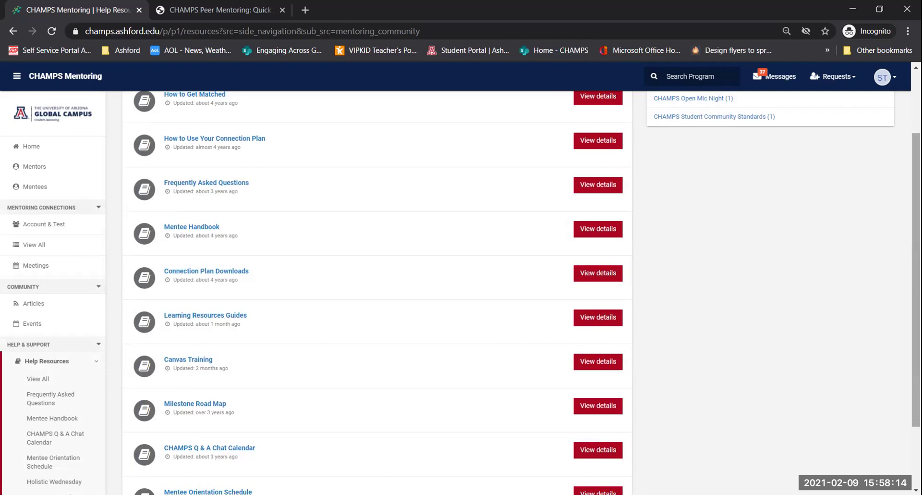
left_click_drag(916, 279, 916, 338)
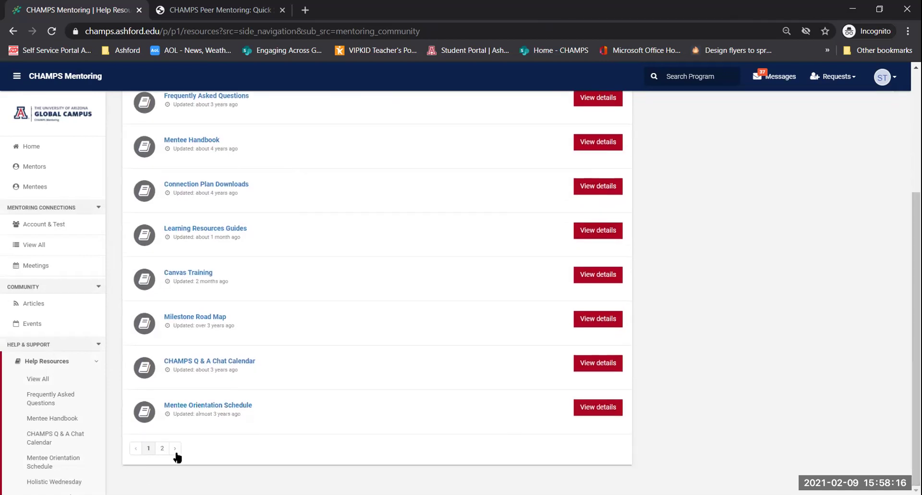
left_click(161, 448)
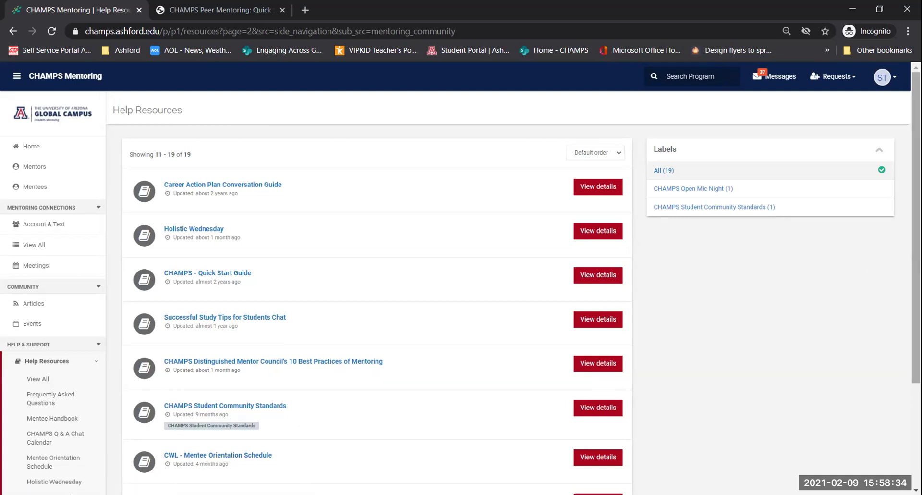
scroll(916, 225, "down", 3)
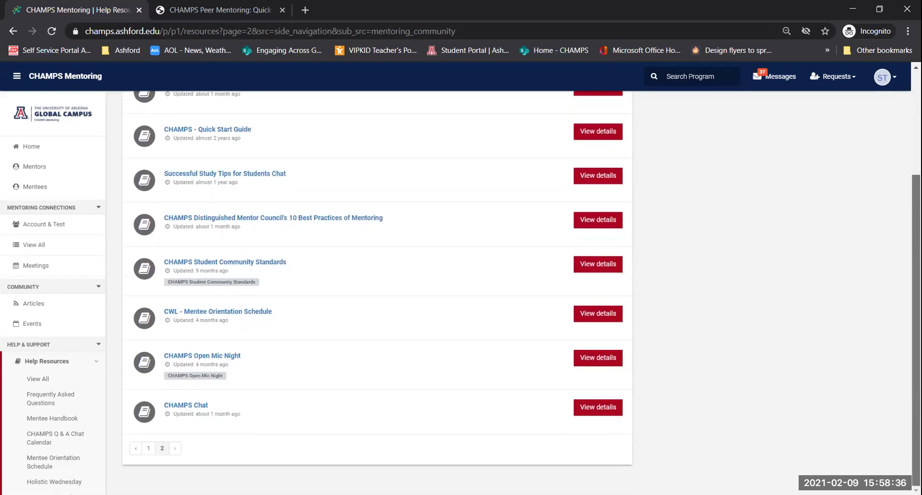
scroll(915, 288, "up", 3)
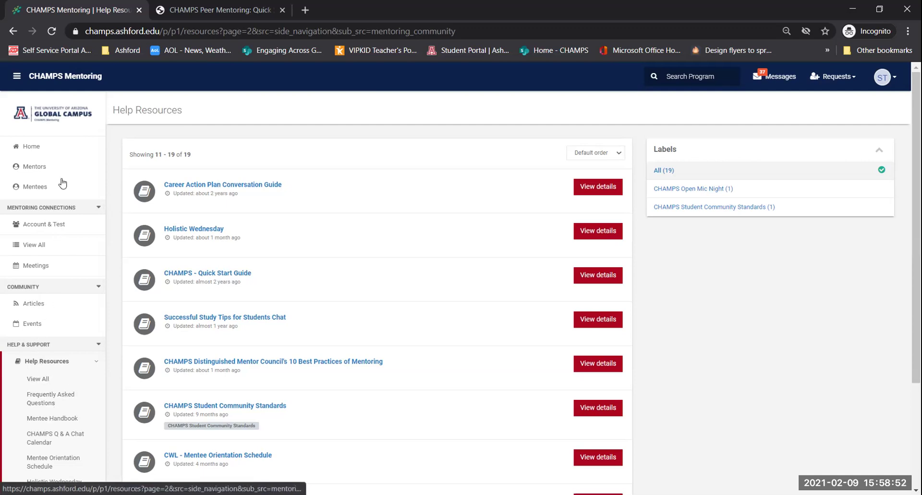
left_click(31, 147)
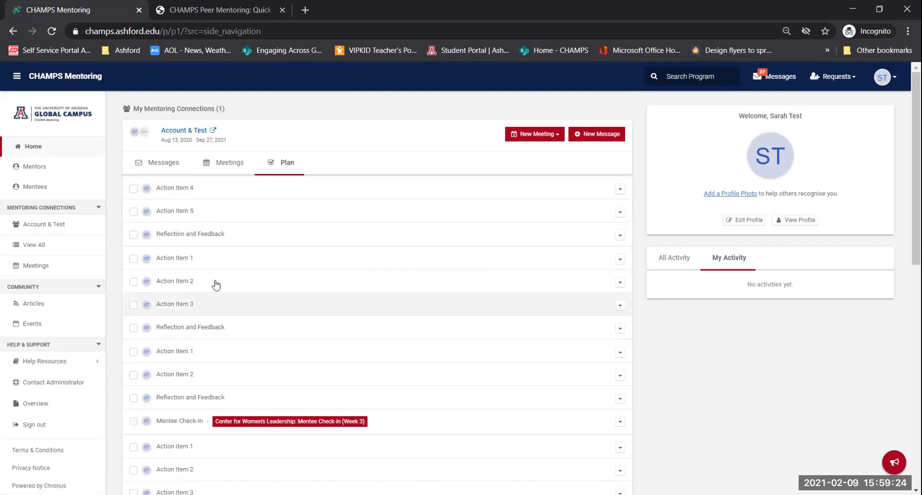
Step: Open the Account & Test connection from My Mentoring Connections on the home dashboard
left_click(177, 131)
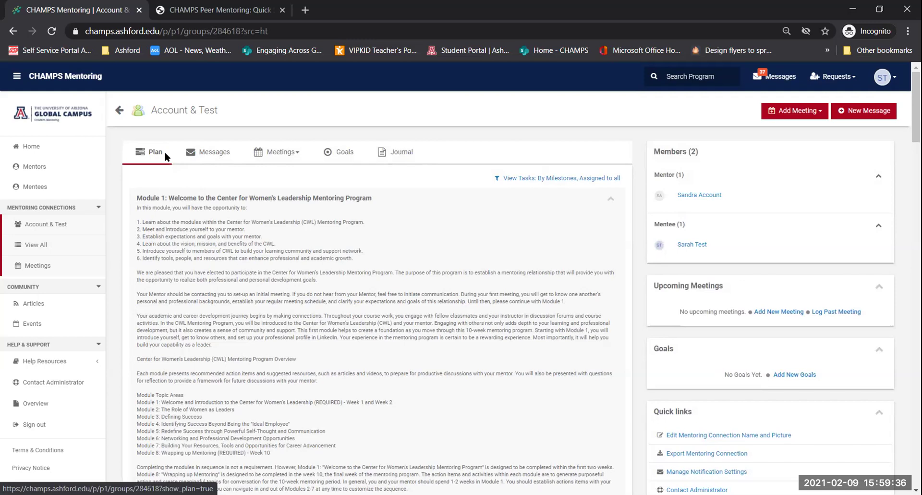
Step: Show the Account & Test connection's Messages, an empty thread with the mentor
left_click(214, 152)
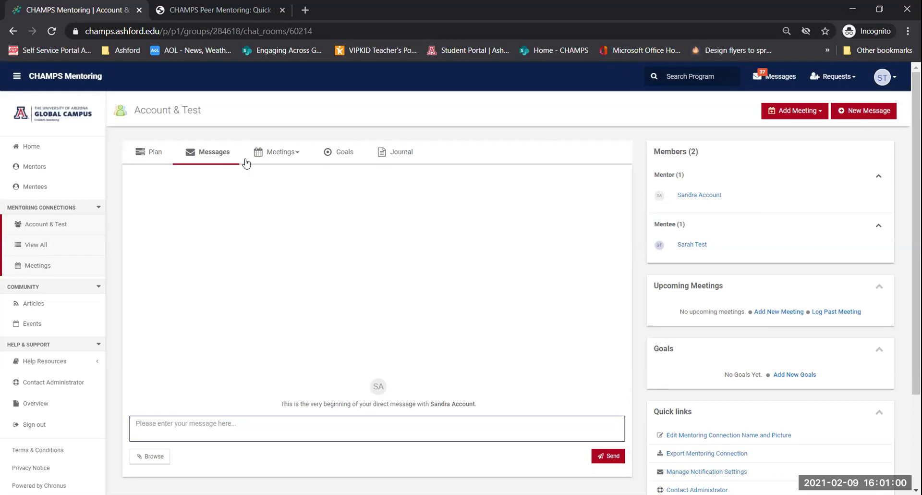
Step: Return to the Account & Test Plan and scroll down to Action Items 1–5
left_click(158, 152)
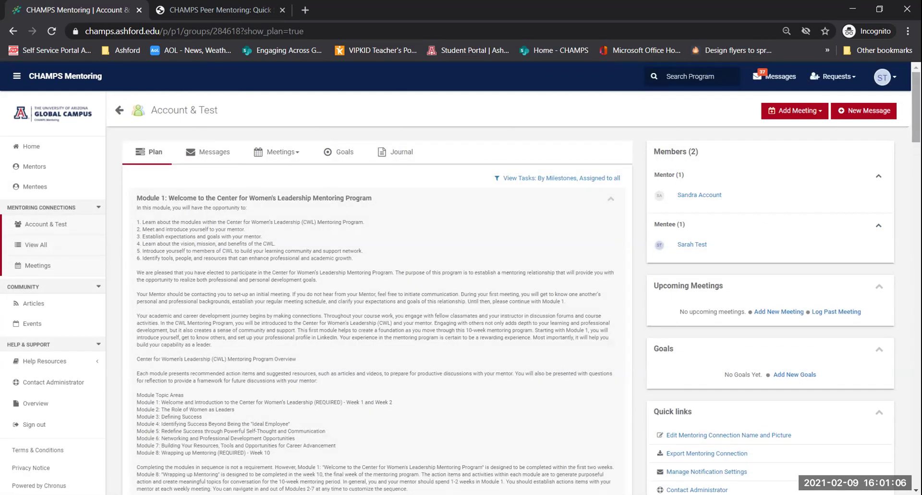
scroll(513, 282, "down", 3)
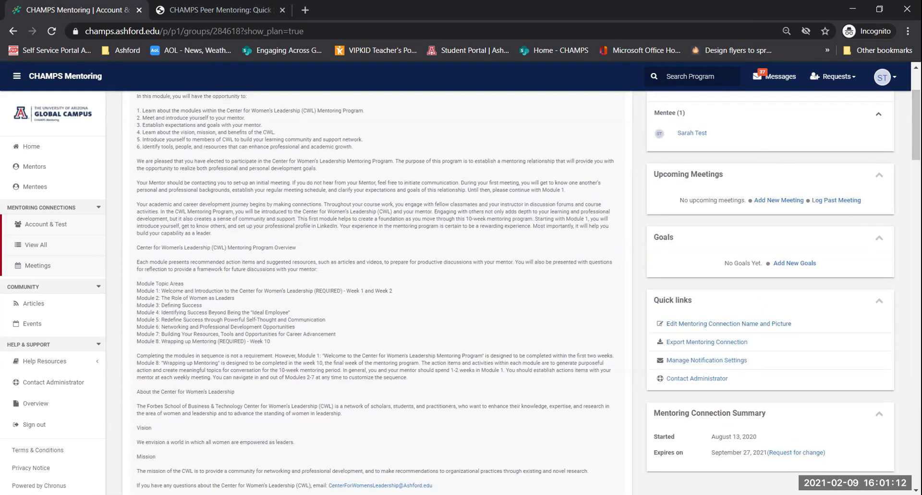
left_click_drag(916, 125, 916, 159)
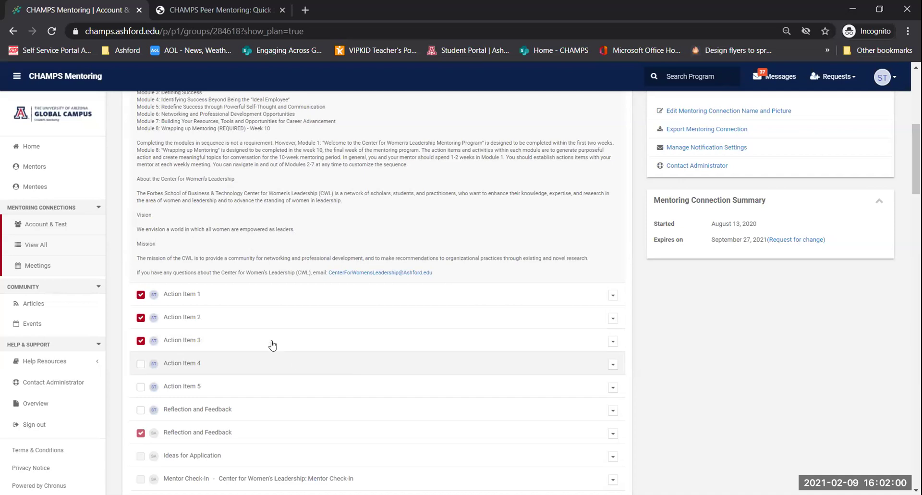
Step: Preview Action Item 1, then check off Action Item 4 and read its full CWL LinkedIn introduction description
left_click(182, 295)
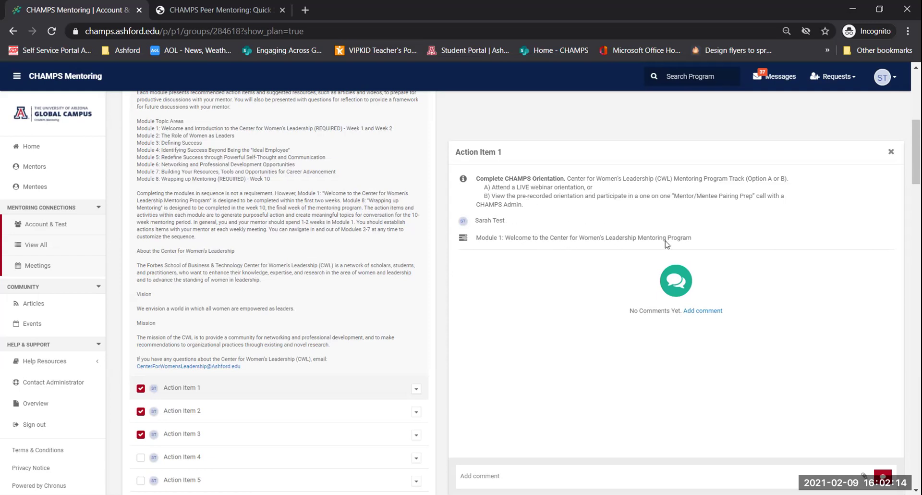
left_click(889, 154)
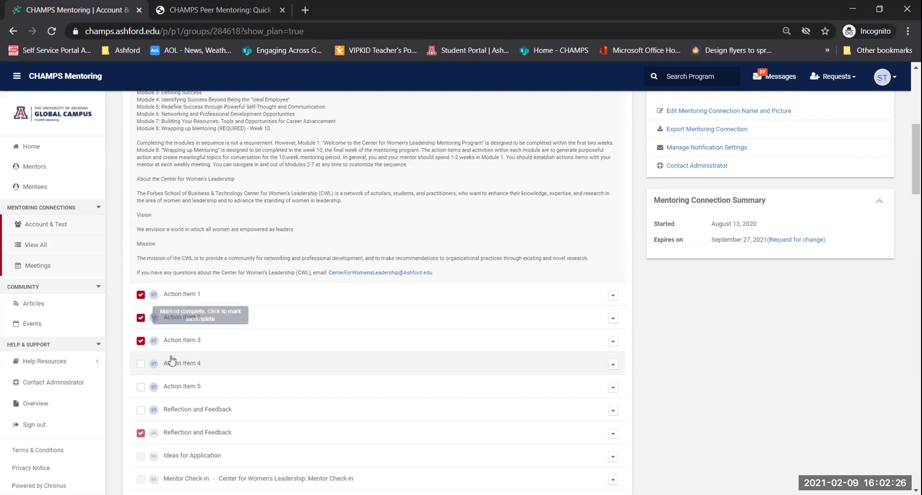
left_click(141, 364)
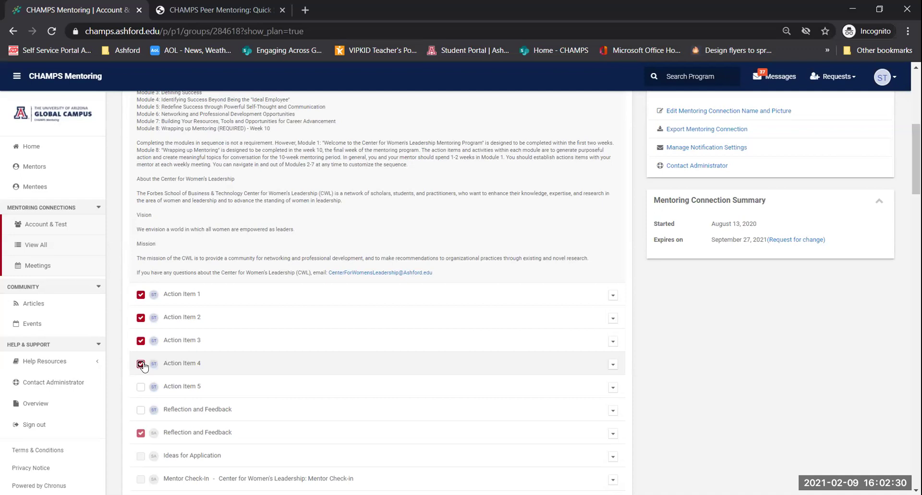
left_click(182, 363)
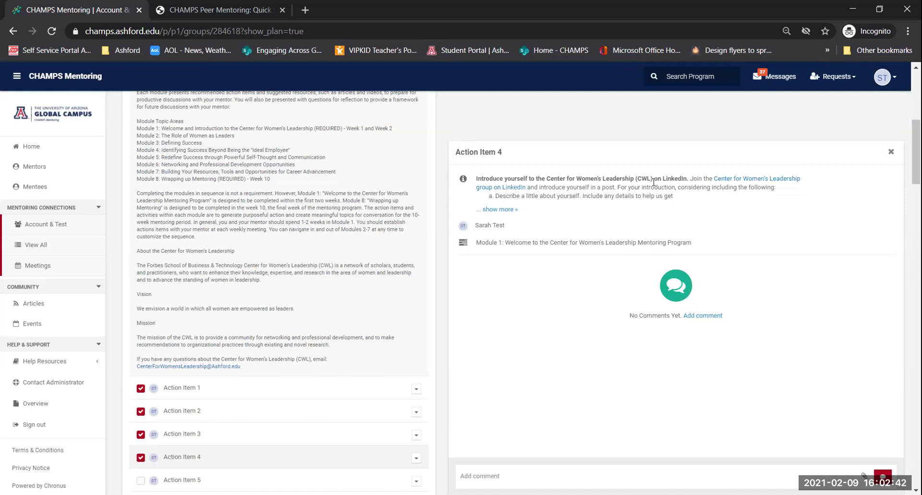
left_click(498, 210)
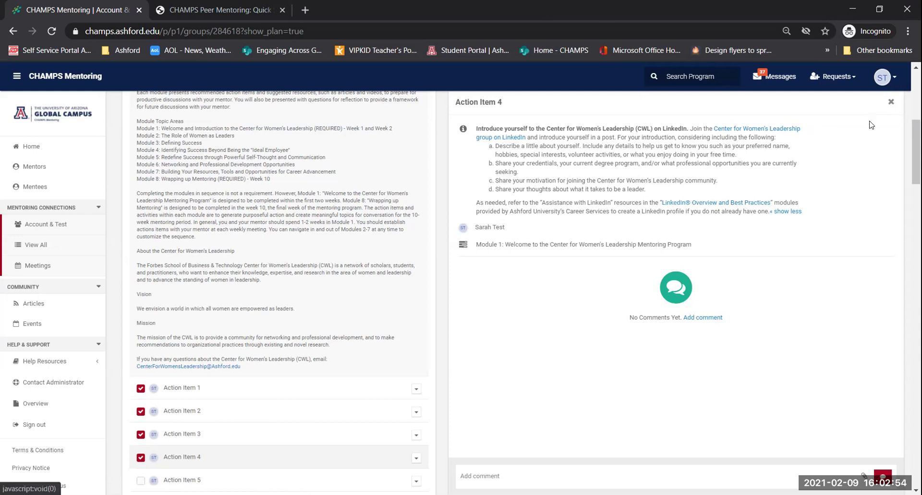
left_click(890, 101)
scroll(742, 207, "down", 2)
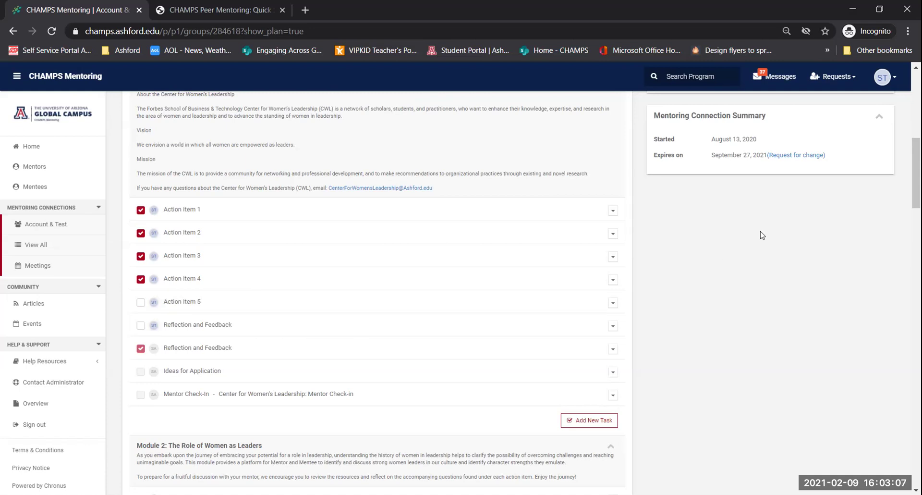
left_click_drag(916, 172, 916, 267)
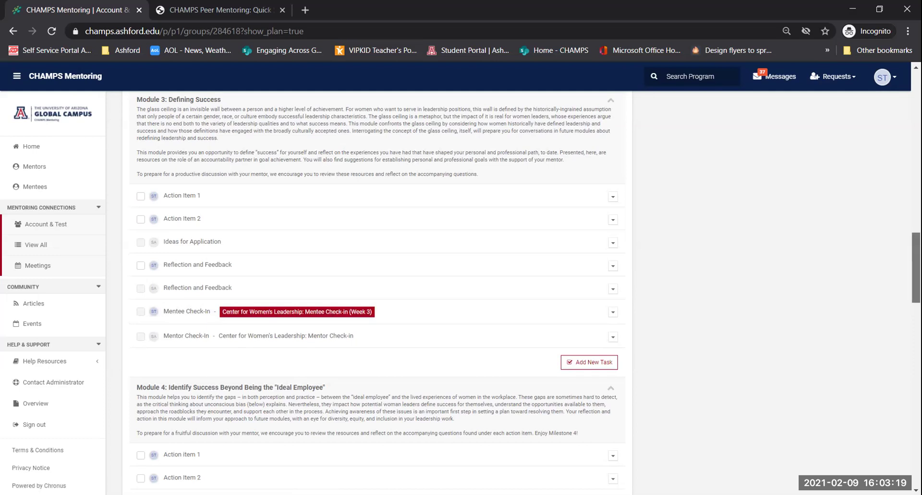
left_click_drag(916, 267, 916, 450)
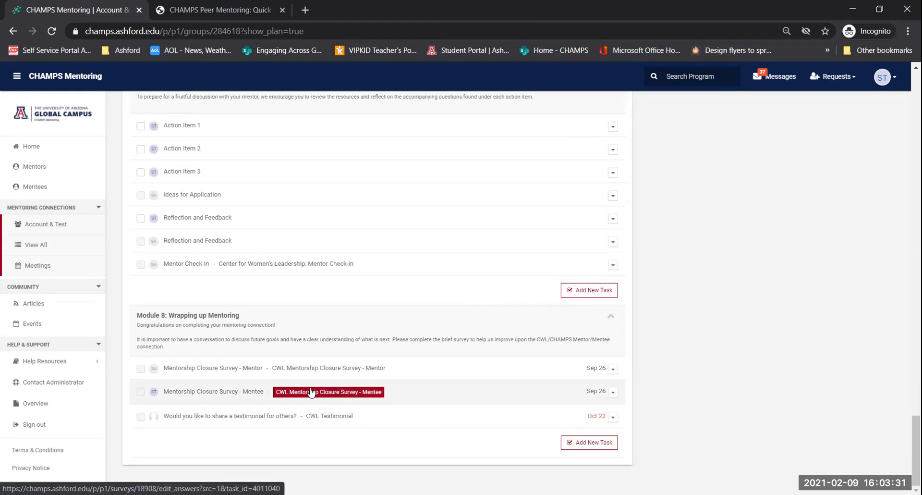
left_click_drag(915, 451, 916, 106)
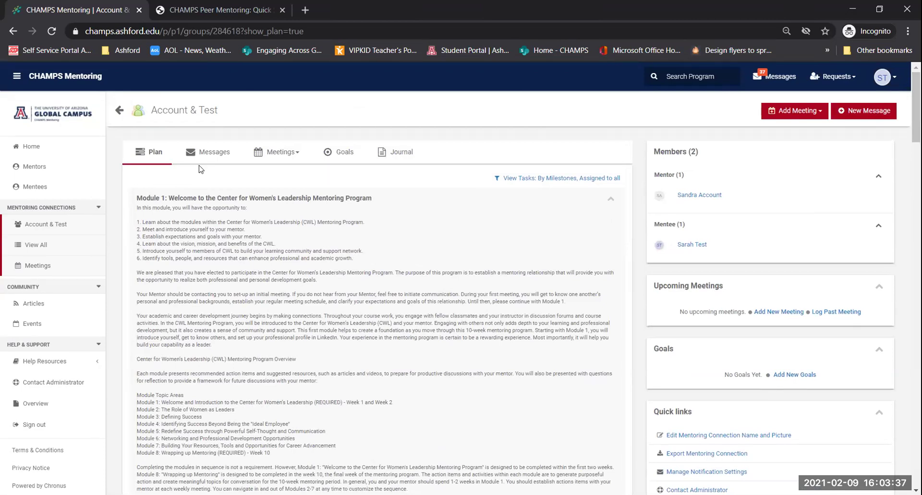
Step: View the connection's Upcoming Meetings, then its Goals tab reading "There are no goals"
left_click(281, 155)
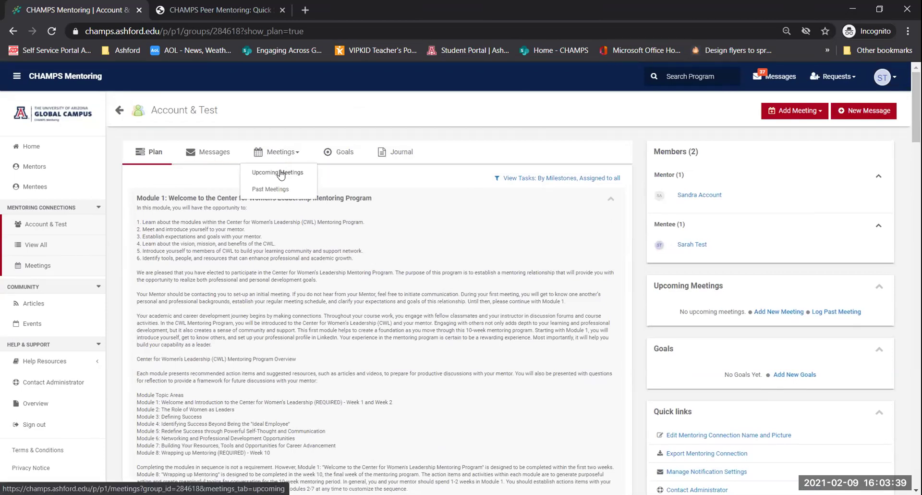
left_click(281, 171)
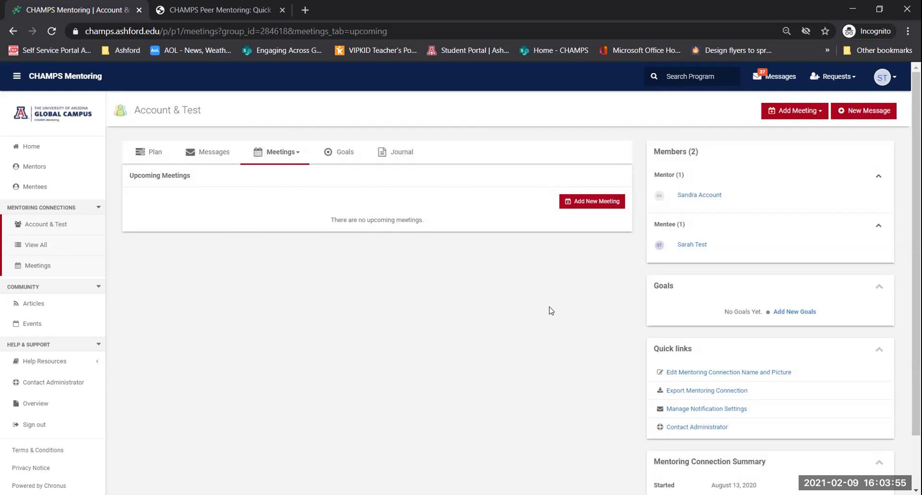
left_click(344, 153)
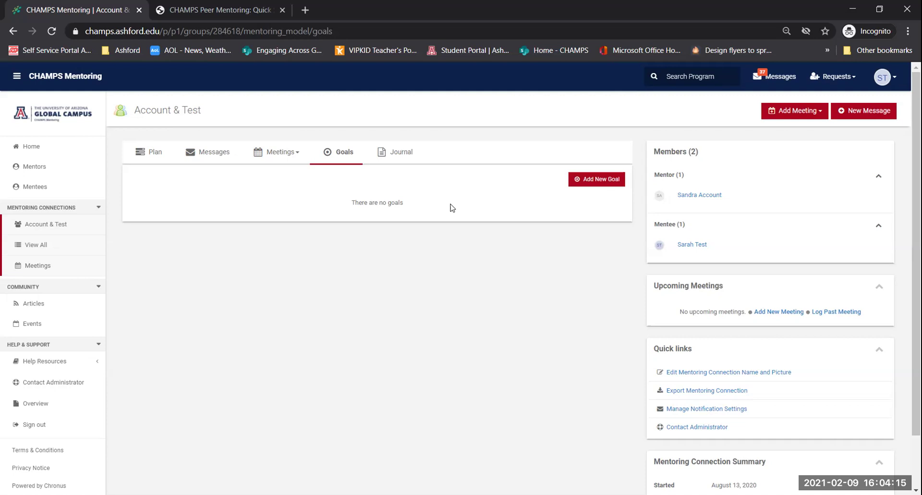
Step: Open the Journal, start and discard a new note, then return to the mentoring home page
left_click(401, 154)
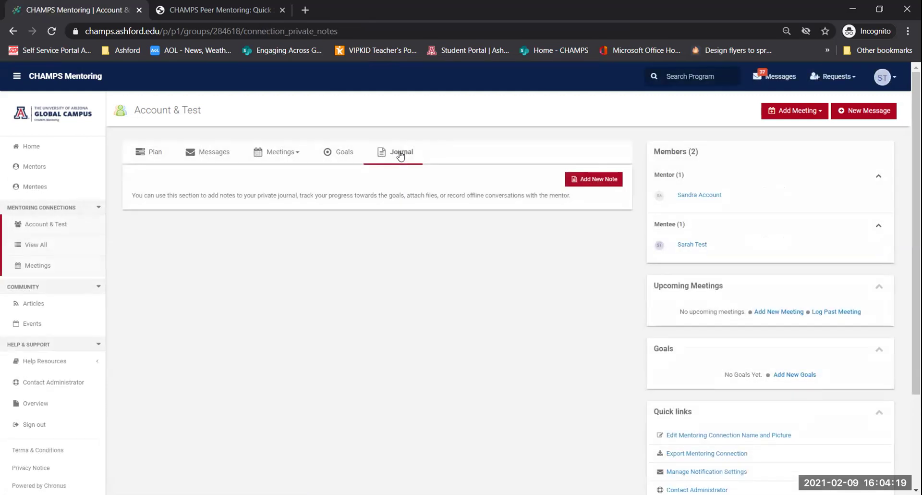
left_click(591, 181)
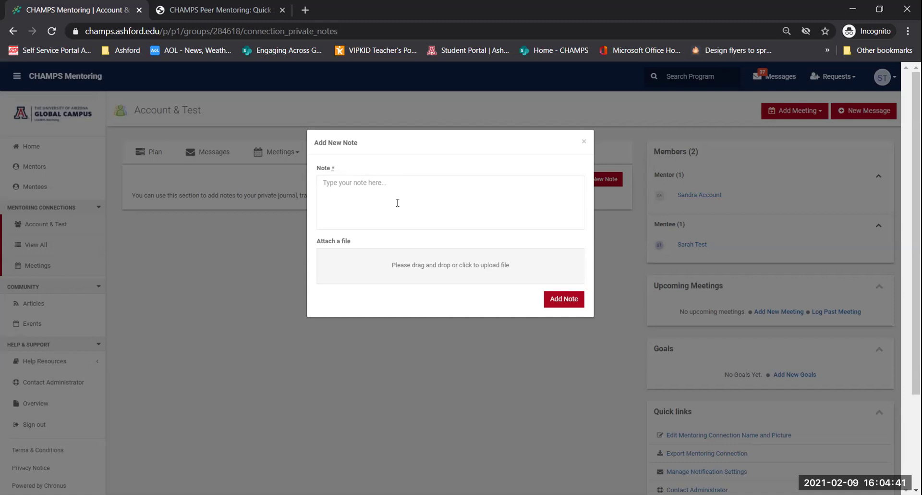
left_click(583, 143)
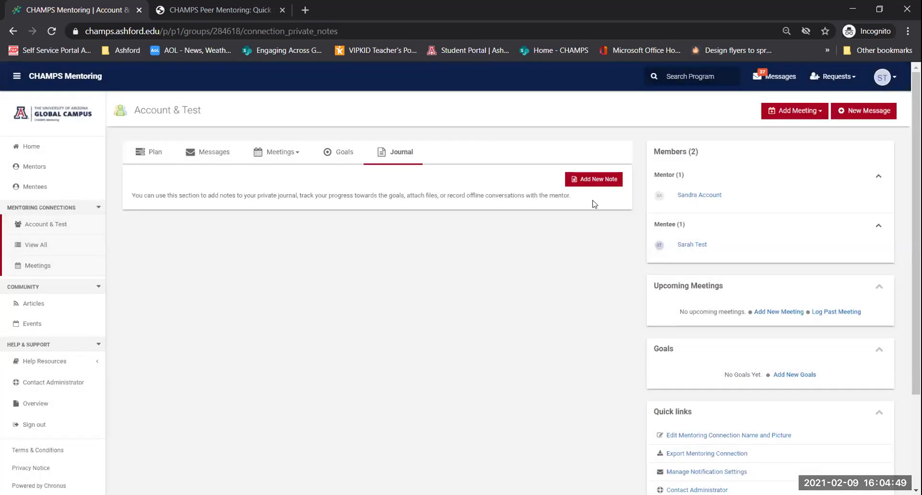
left_click(29, 146)
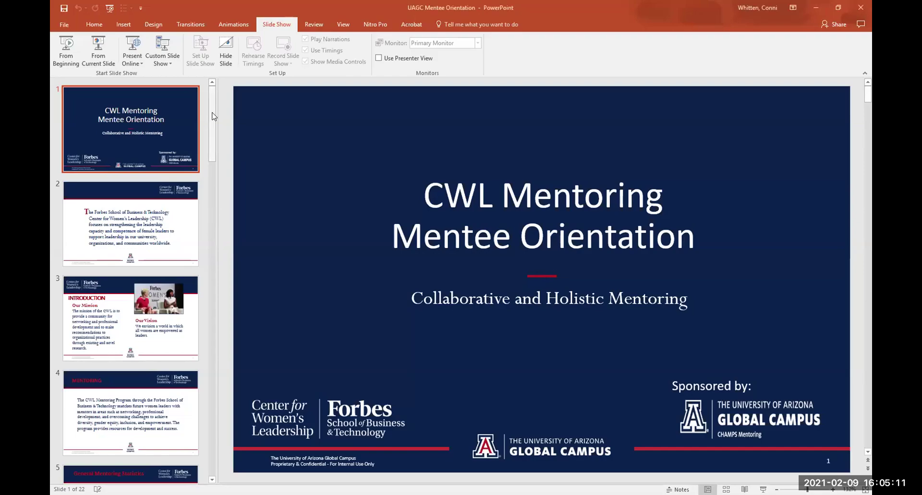
Step: Select slide 13, the CHAMPS Welcome Screen, and present the deck full screen
scroll(219, 156, "down", 10)
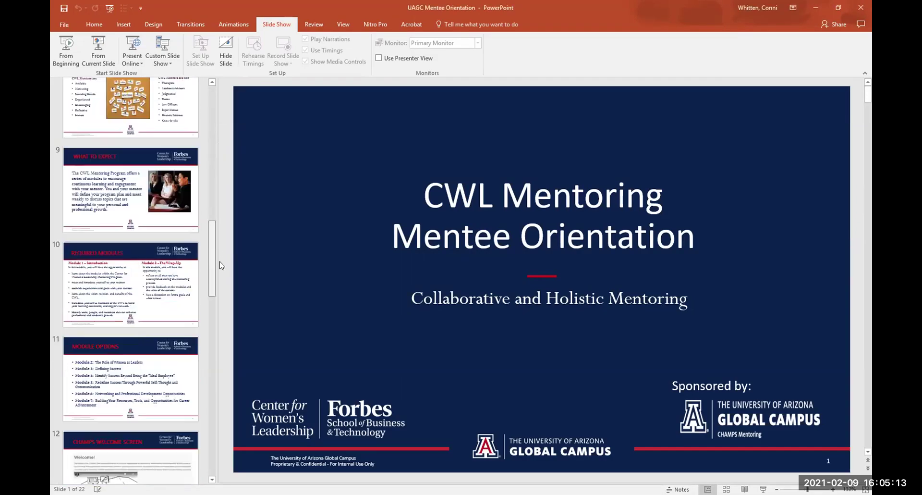
scroll(219, 282, "down", 3)
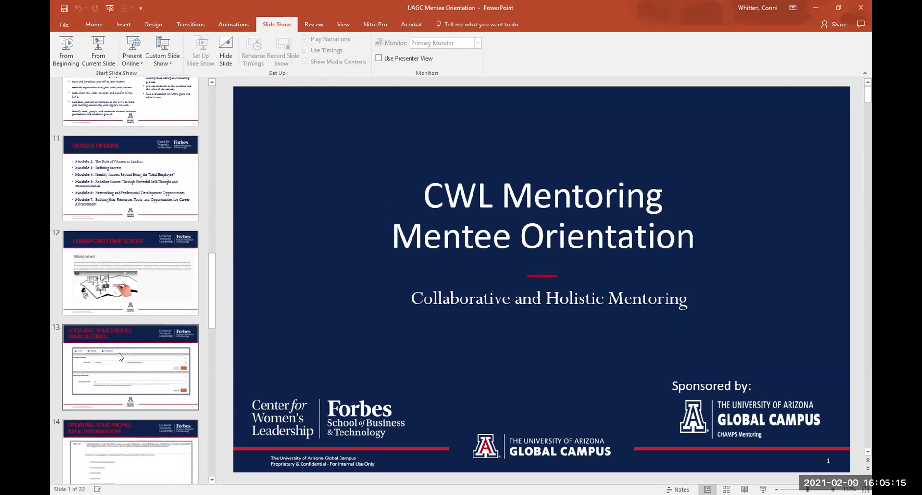
left_click(120, 352)
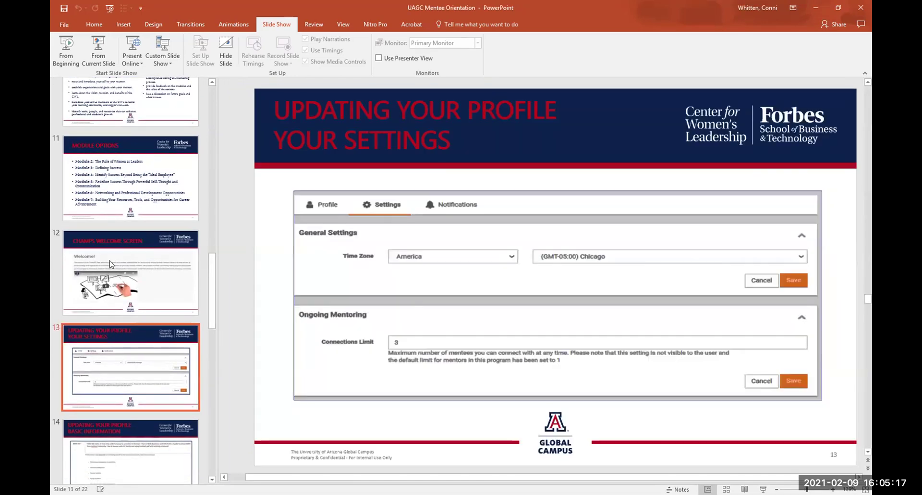
left_click(65, 48)
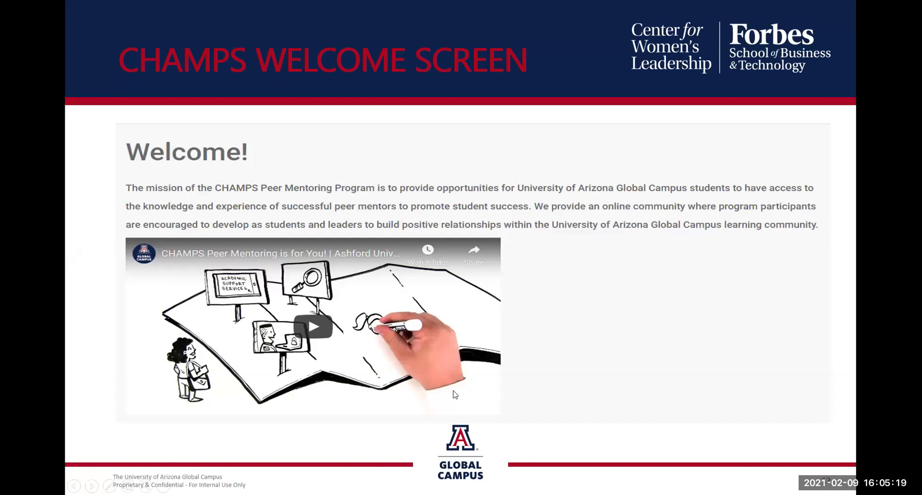
Step: Advance the slide show onward from the Your Settings profile slide
left_click(382, 447)
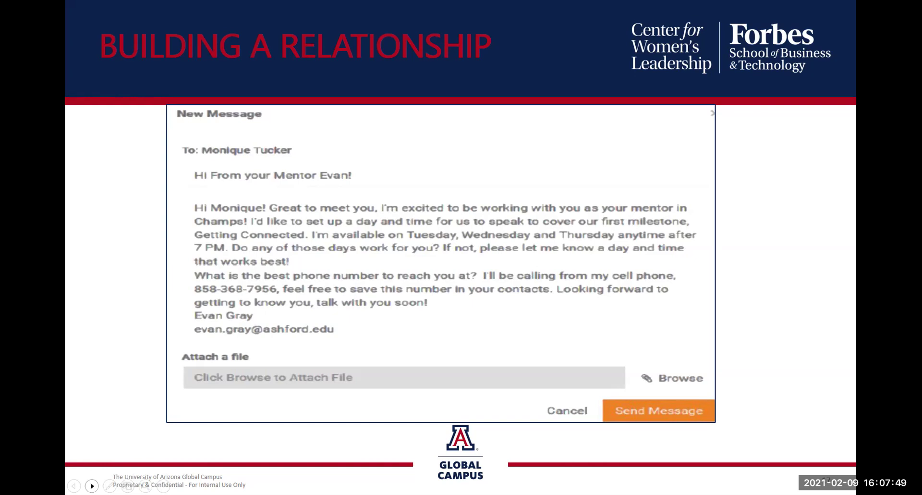
Step: Advance to the Check Off Each Activity As You Progress slide showing Module 2's checked items
key("Right")
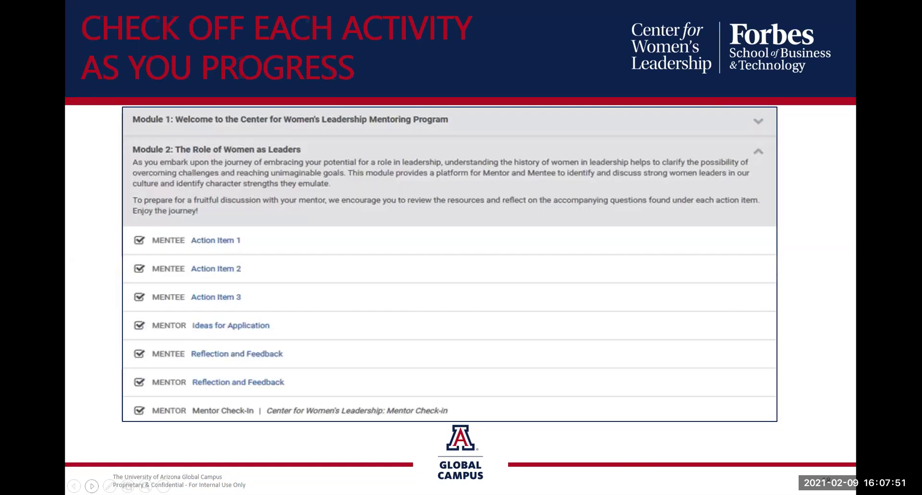